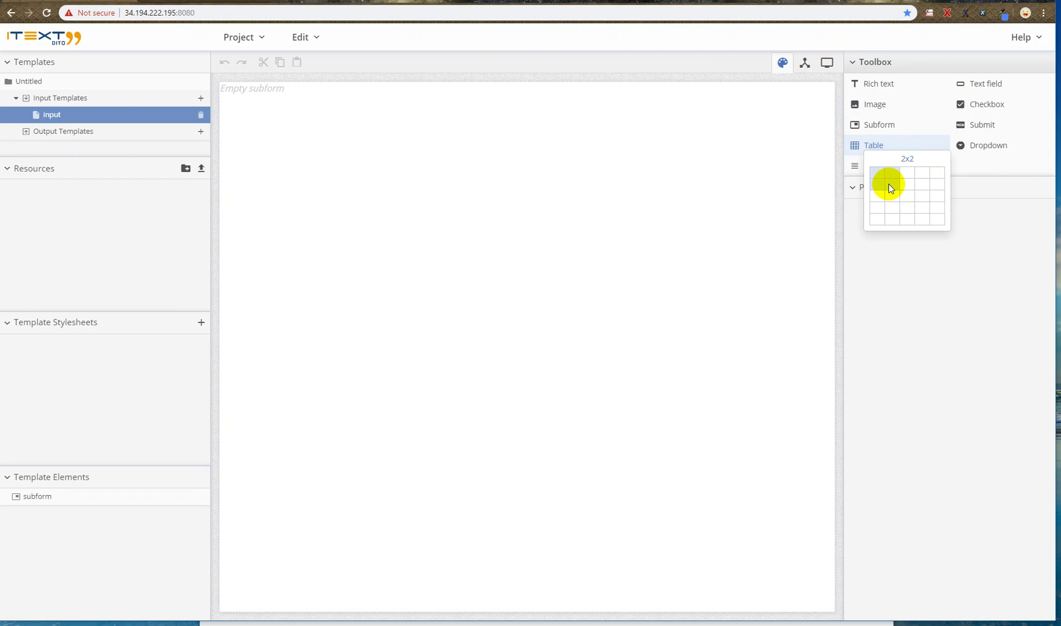
Insert a 2x2 table into the empty subform of the input template
click(891, 188)
click(290, 103)
click(297, 120)
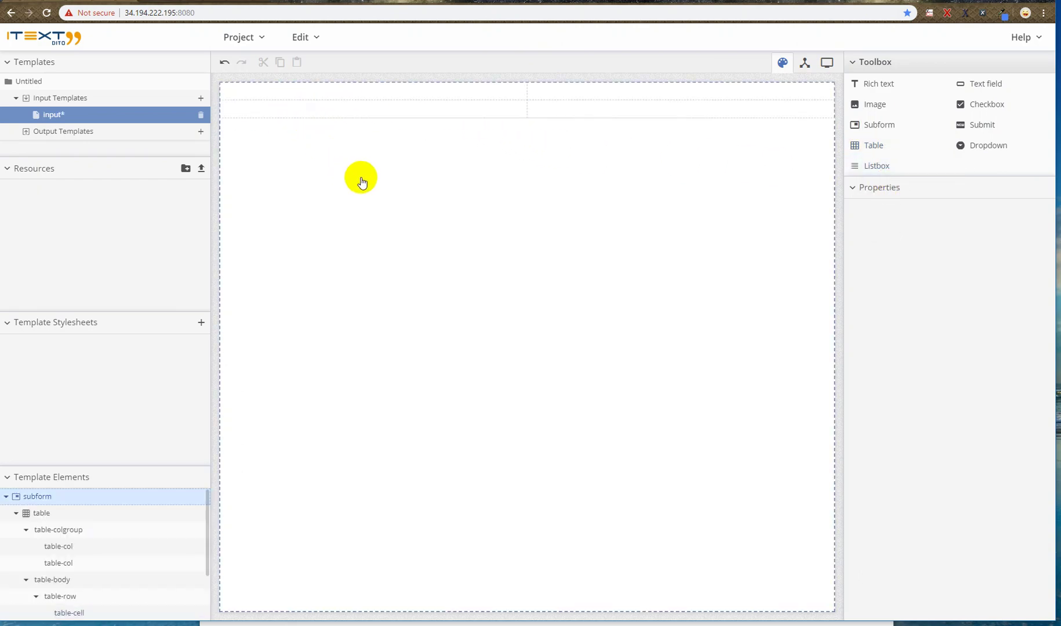
Extend the table around its lower-left cell to three rows and three columns, removing the surplus column
click(379, 114)
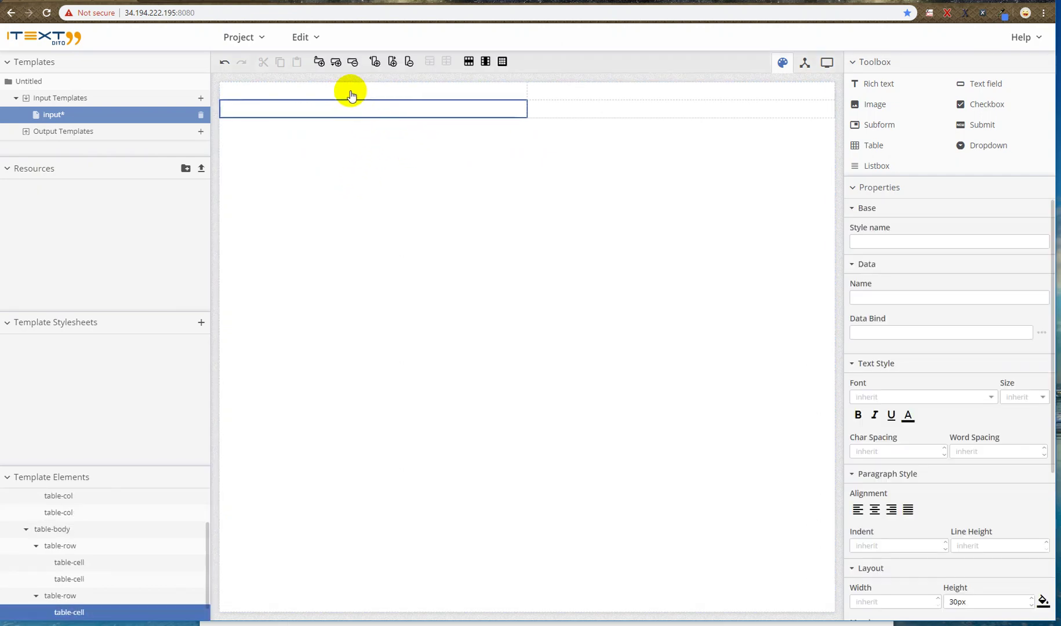
click(319, 62)
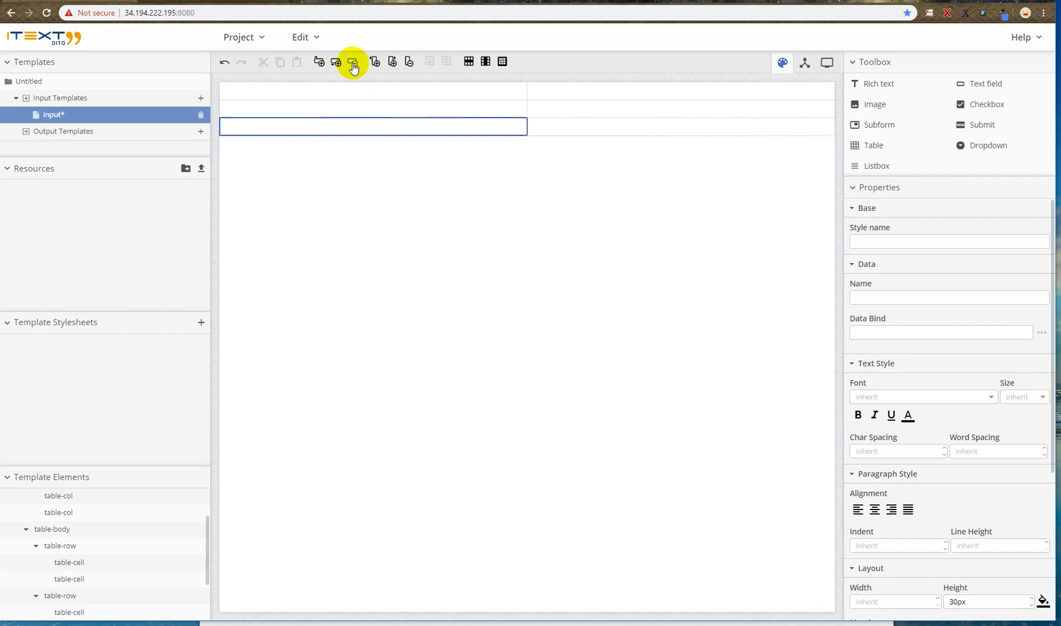
click(375, 63)
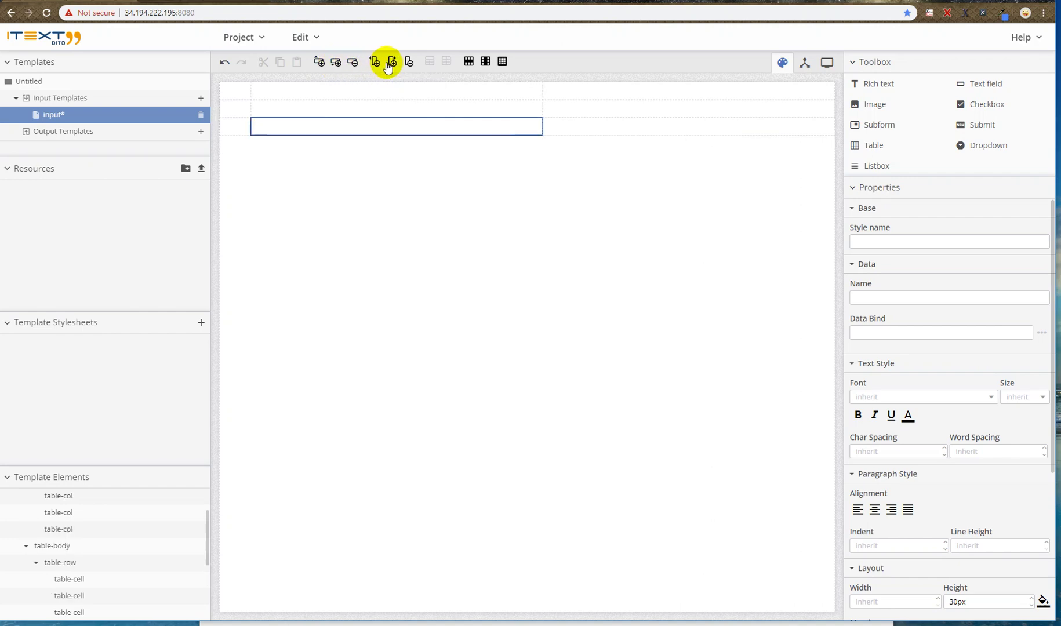
click(393, 62)
click(410, 63)
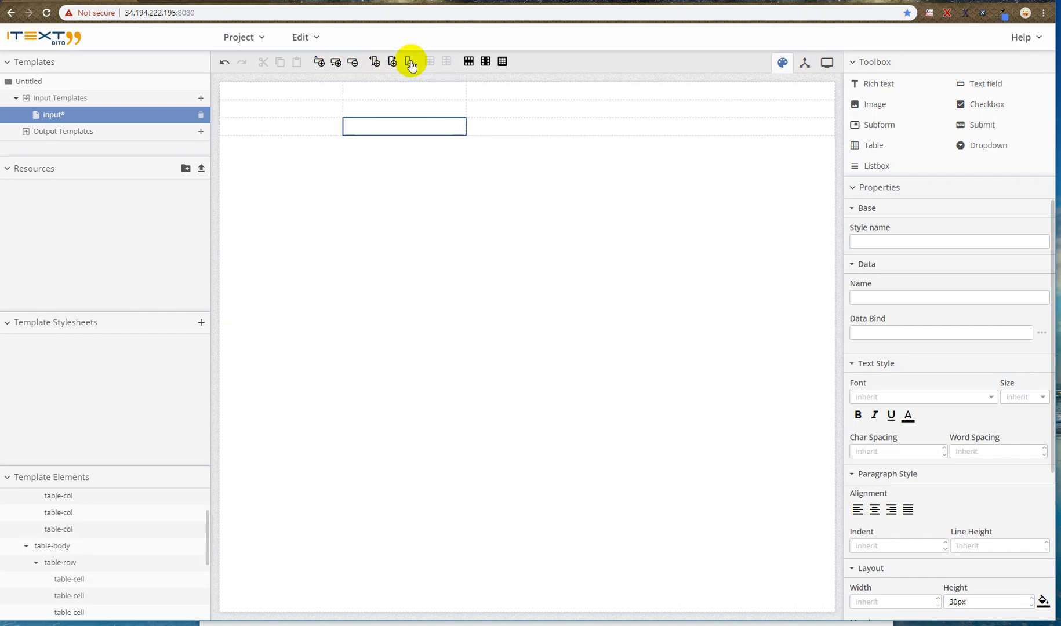
Try selecting the bottom row and all cells of the table, and clear the cell selection
click(469, 63)
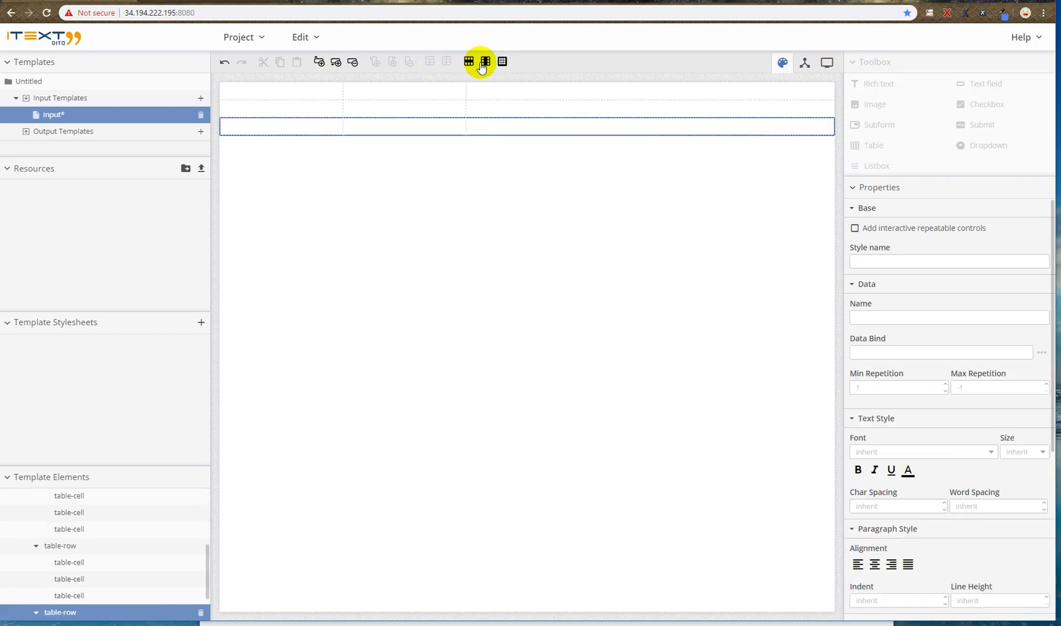
click(483, 63)
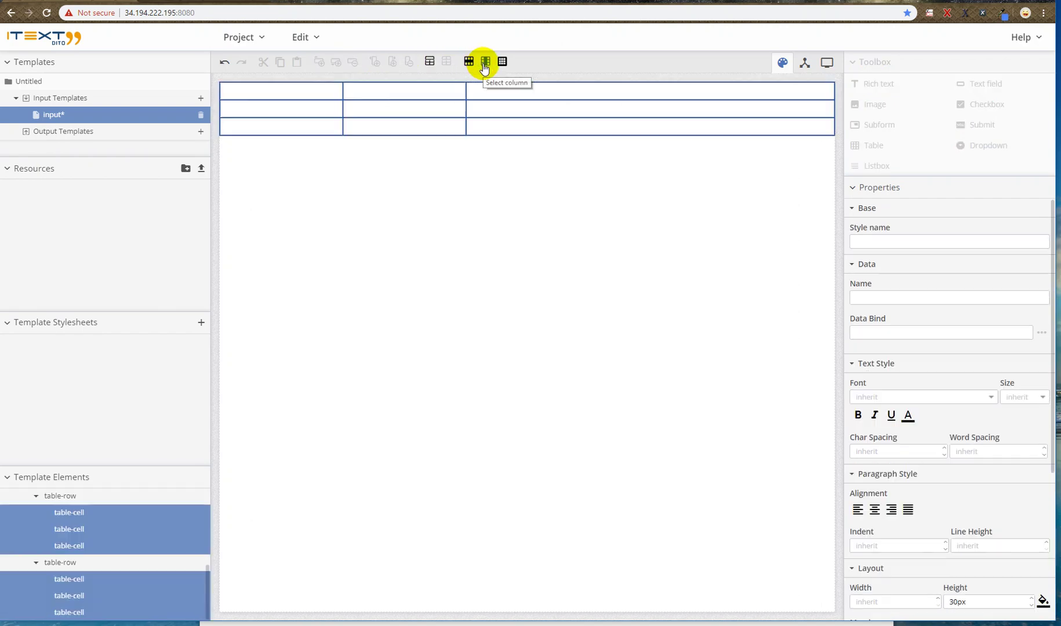
click(431, 62)
click(447, 65)
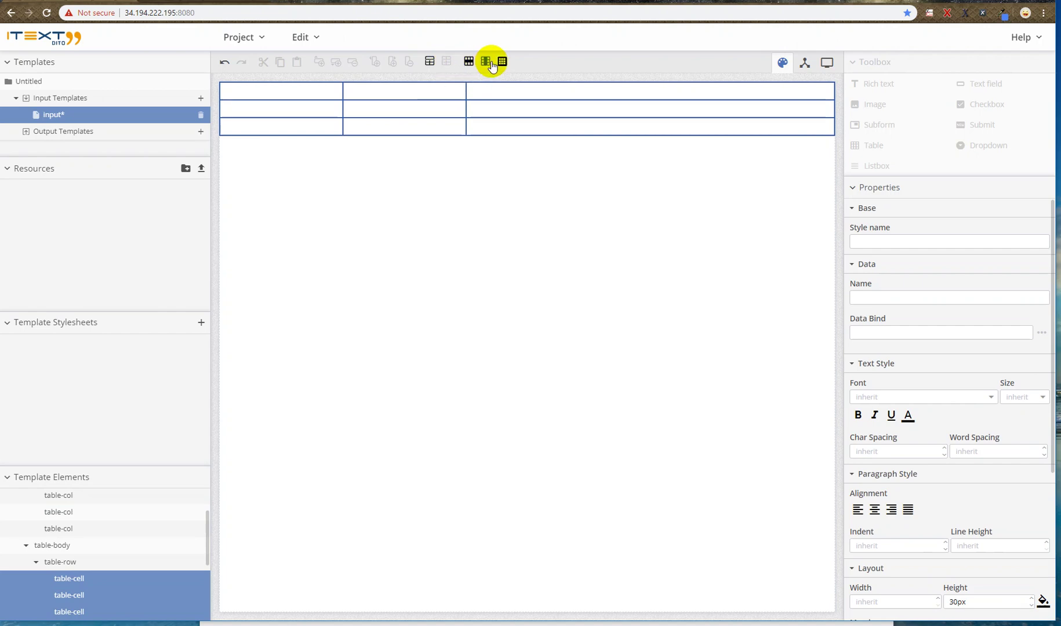
click(513, 232)
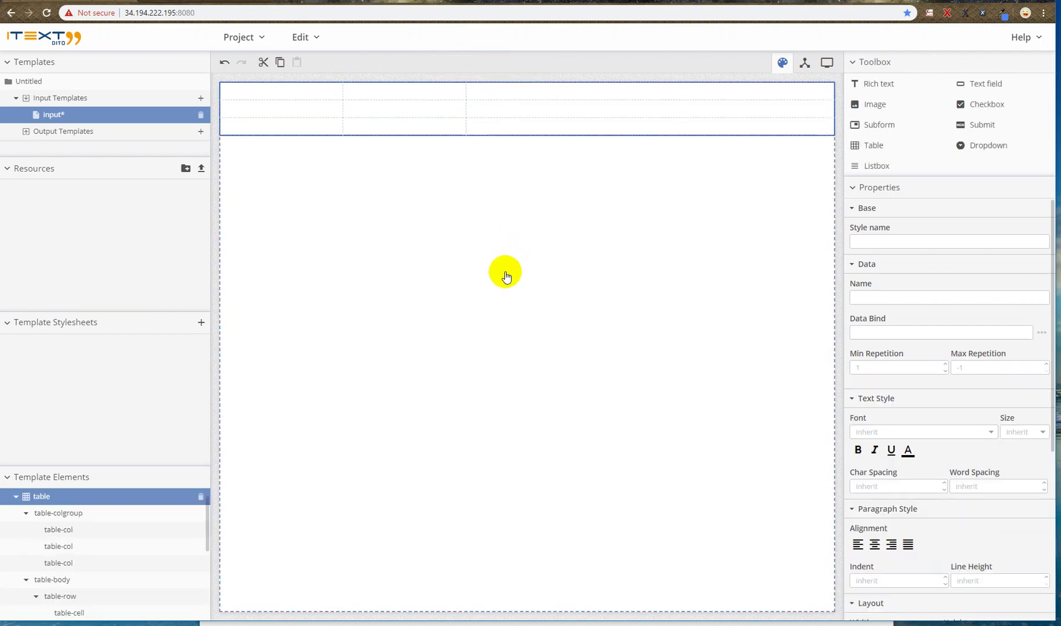
click(521, 297)
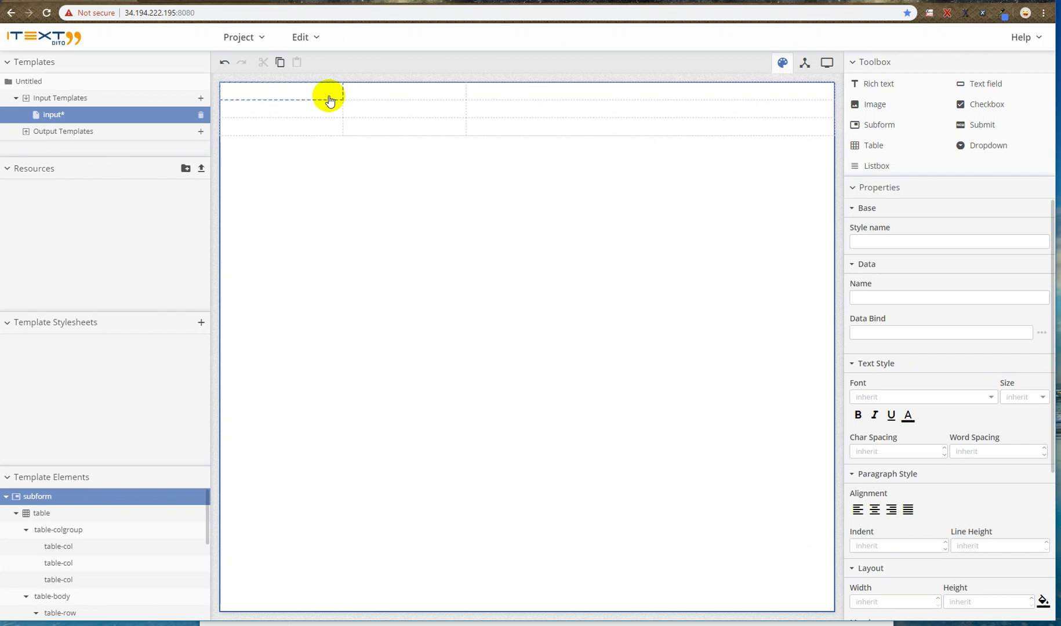
Add a rich text element to each of the three cells in the table's top row
click(329, 100)
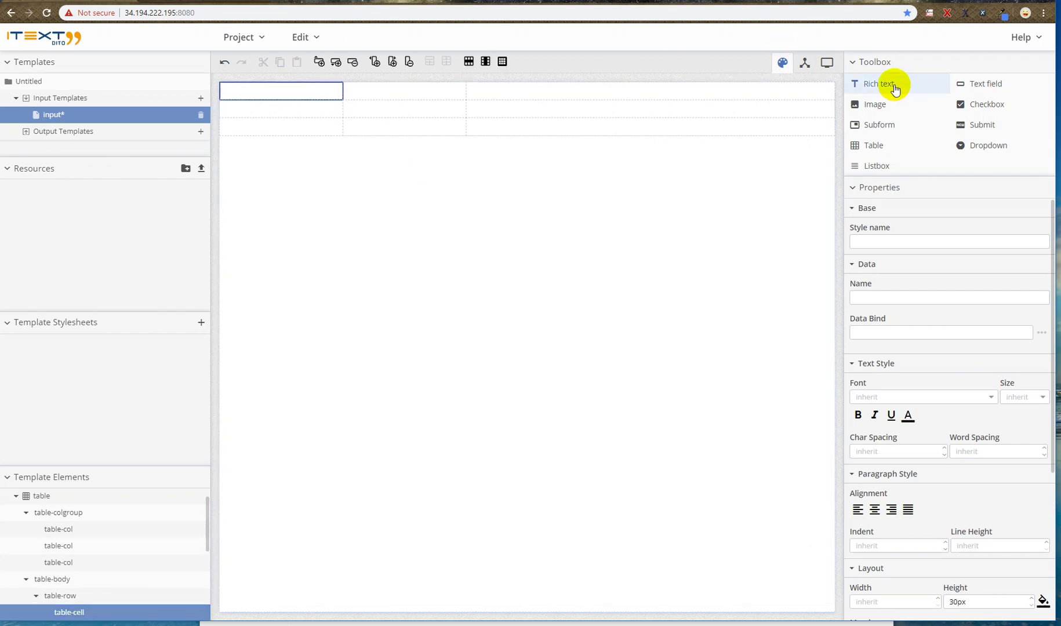
click(876, 83)
click(876, 84)
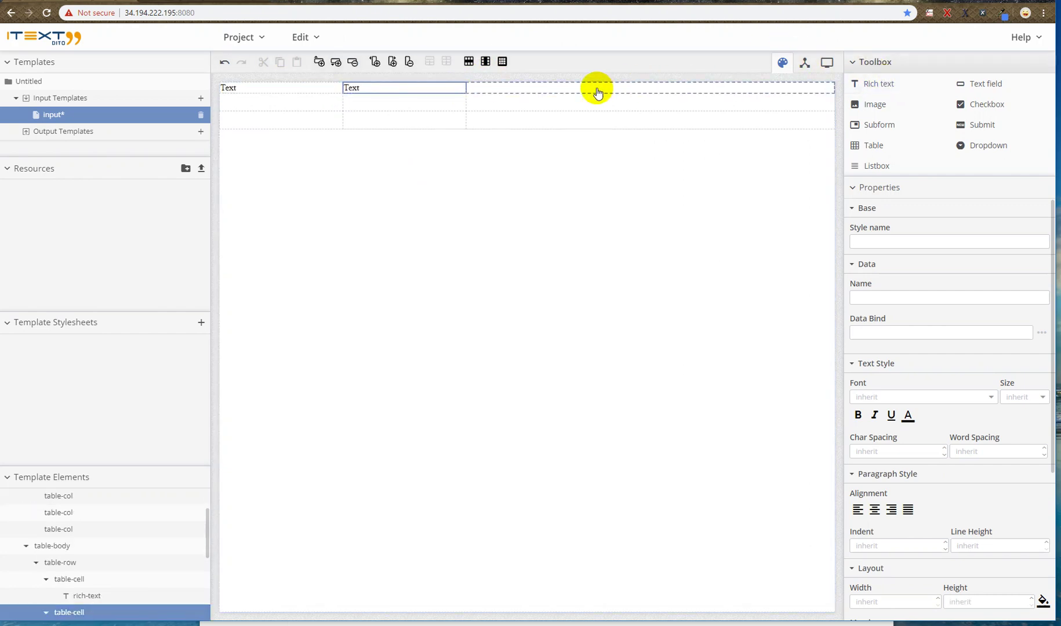
click(597, 87)
click(860, 83)
Replace the placeholder texts in the top row with the column titles Item, Price and Quantity
click(279, 87)
click(286, 86)
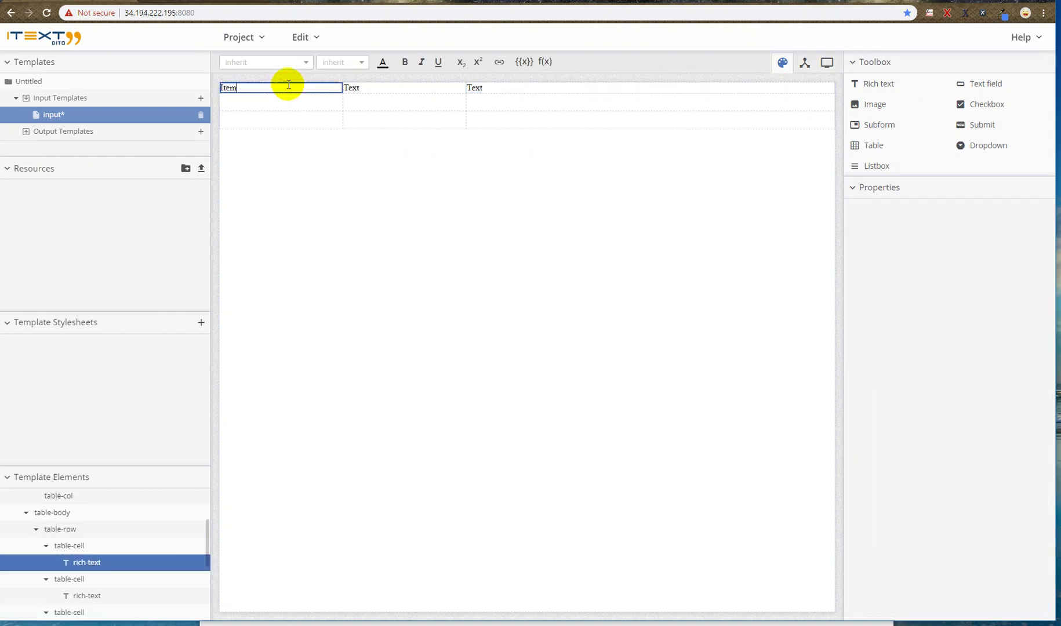
click(363, 89)
click(365, 87)
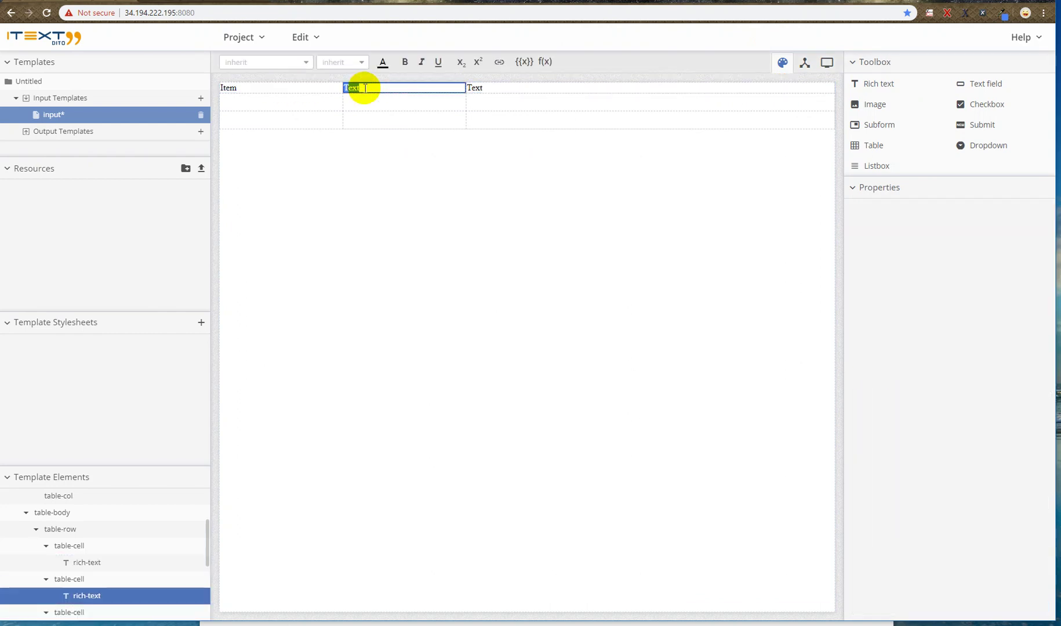
click(500, 87)
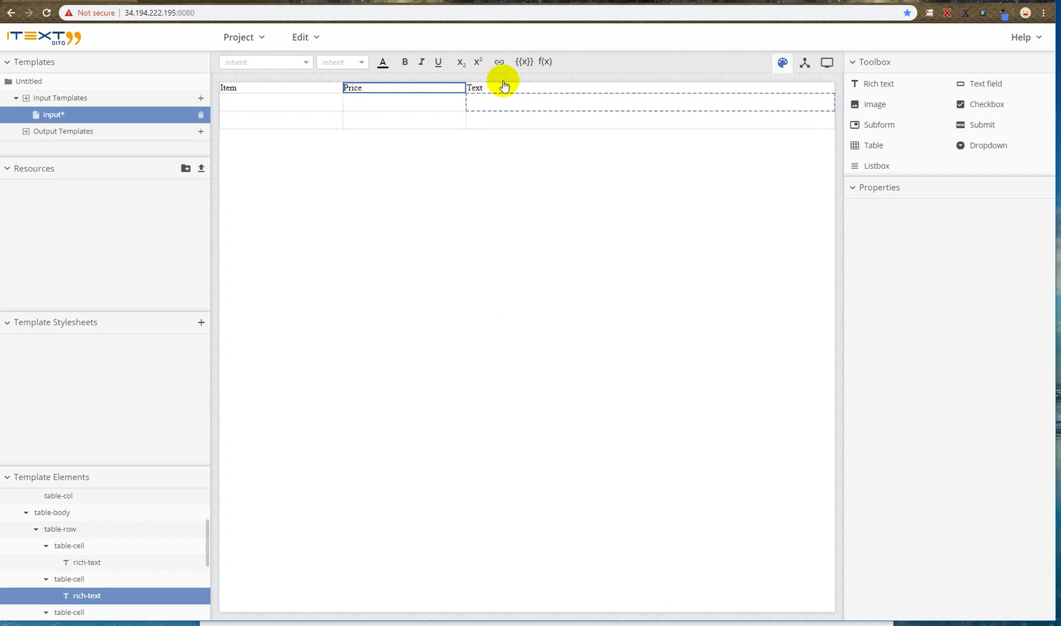
click(502, 87)
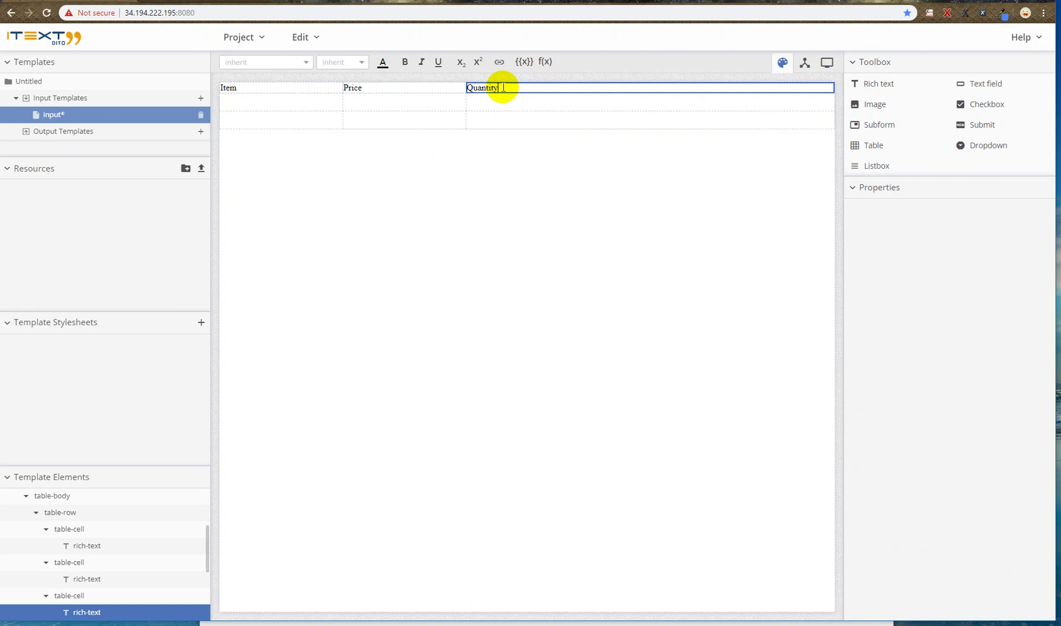
Name the table's top row "header"
click(474, 178)
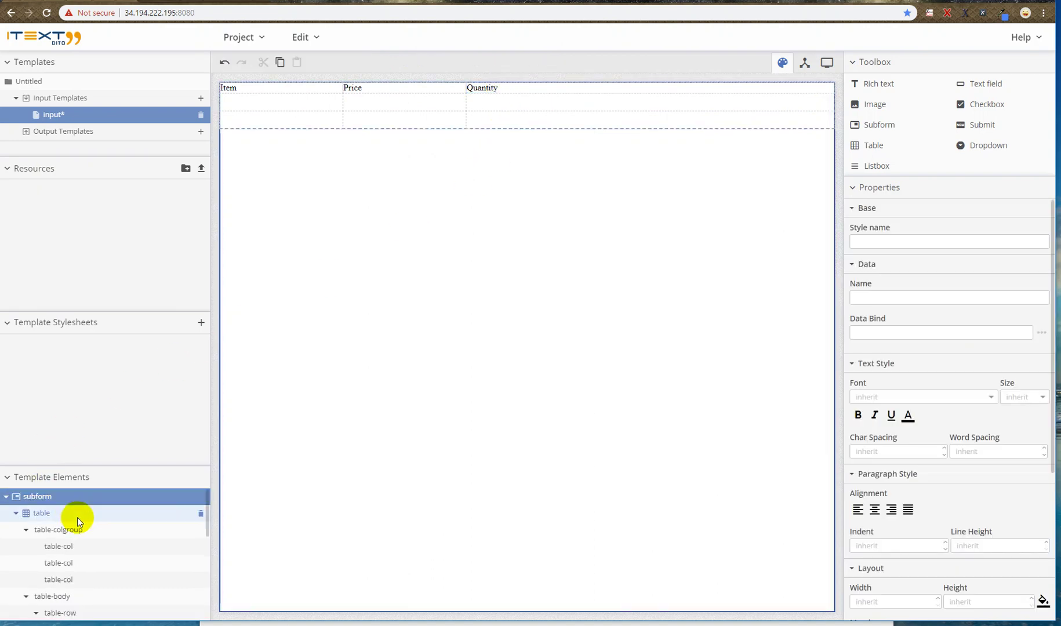
click(68, 611)
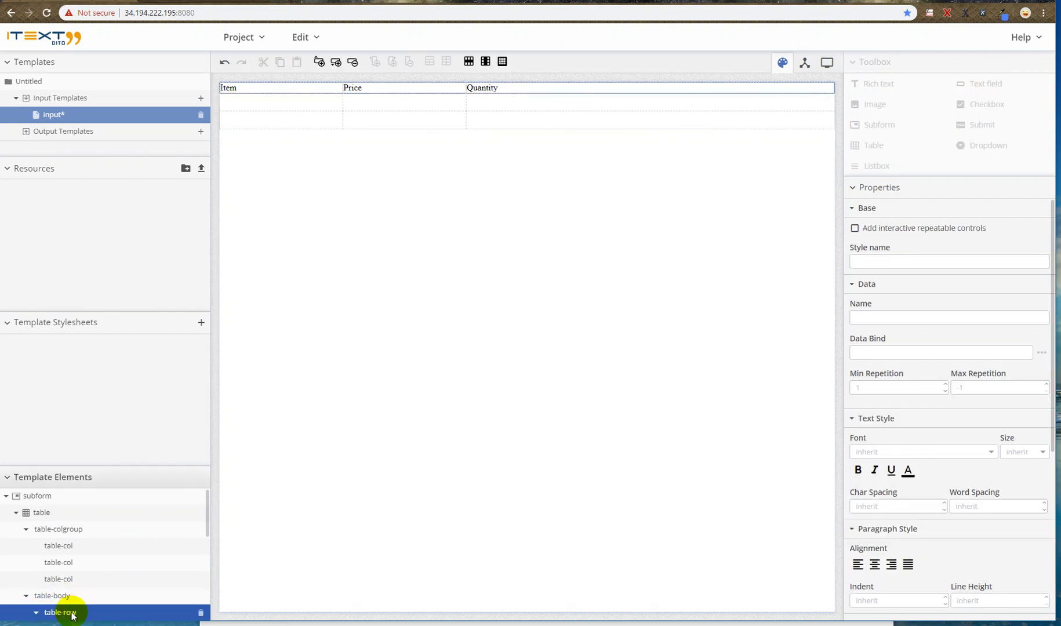
click(908, 320)
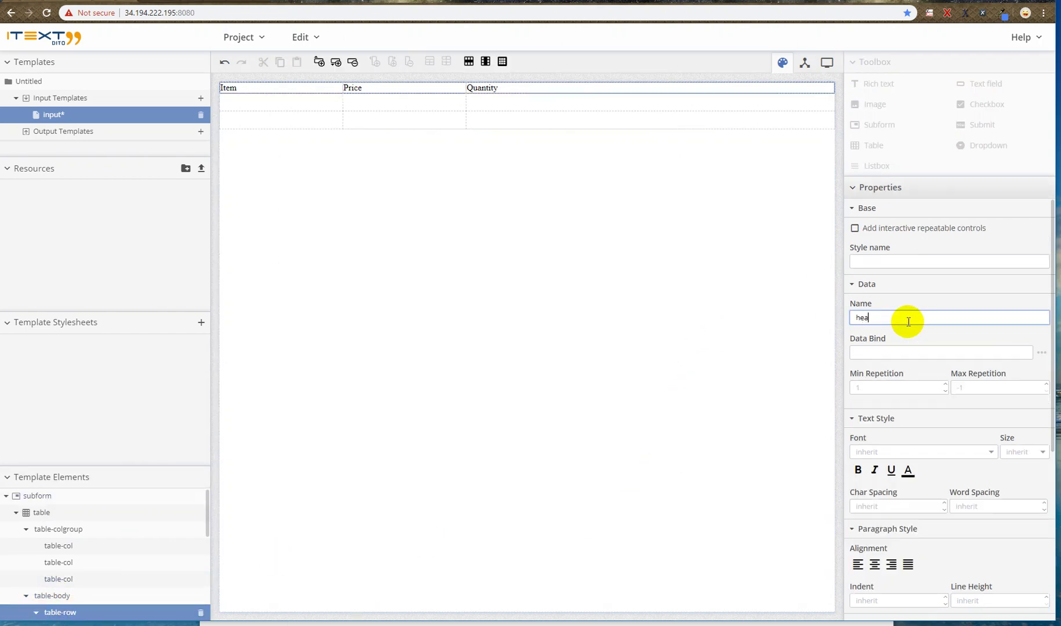
key(Return)
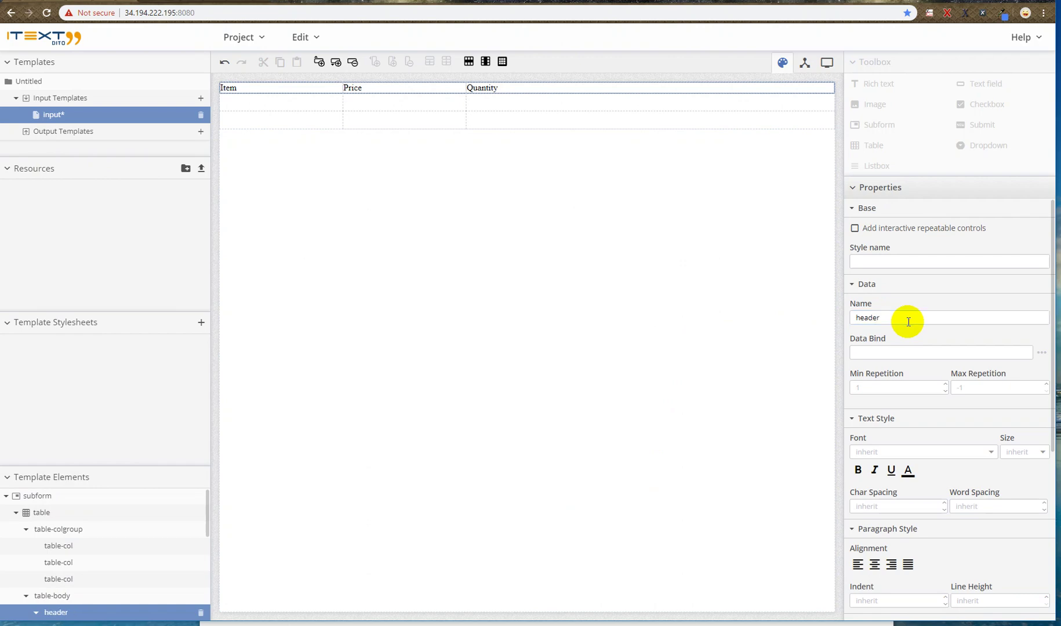
Format the header row's text as bold, underlined and centred
click(859, 471)
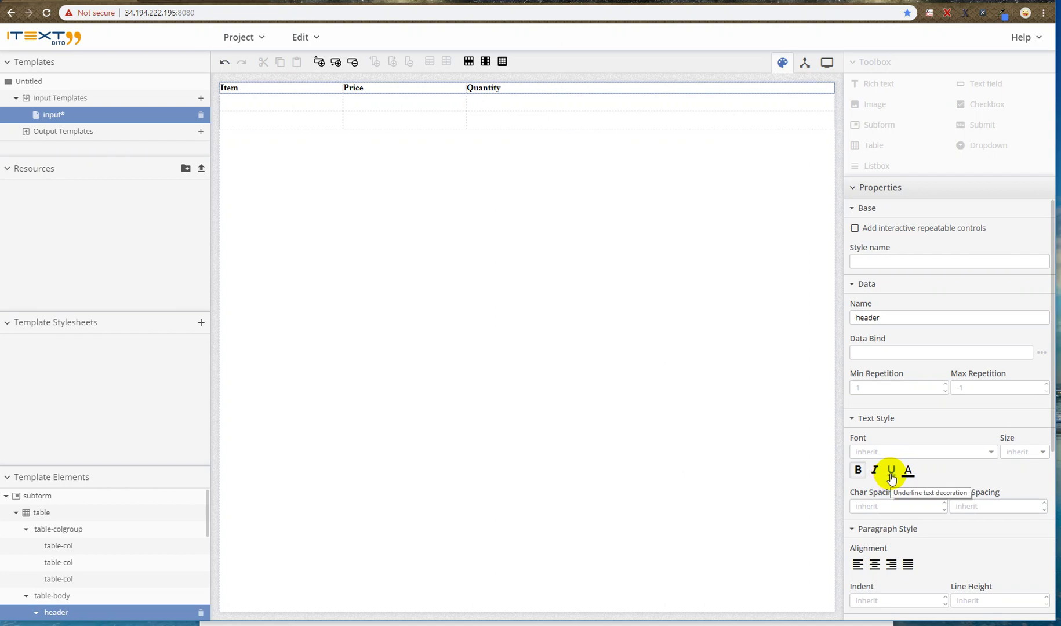
click(892, 470)
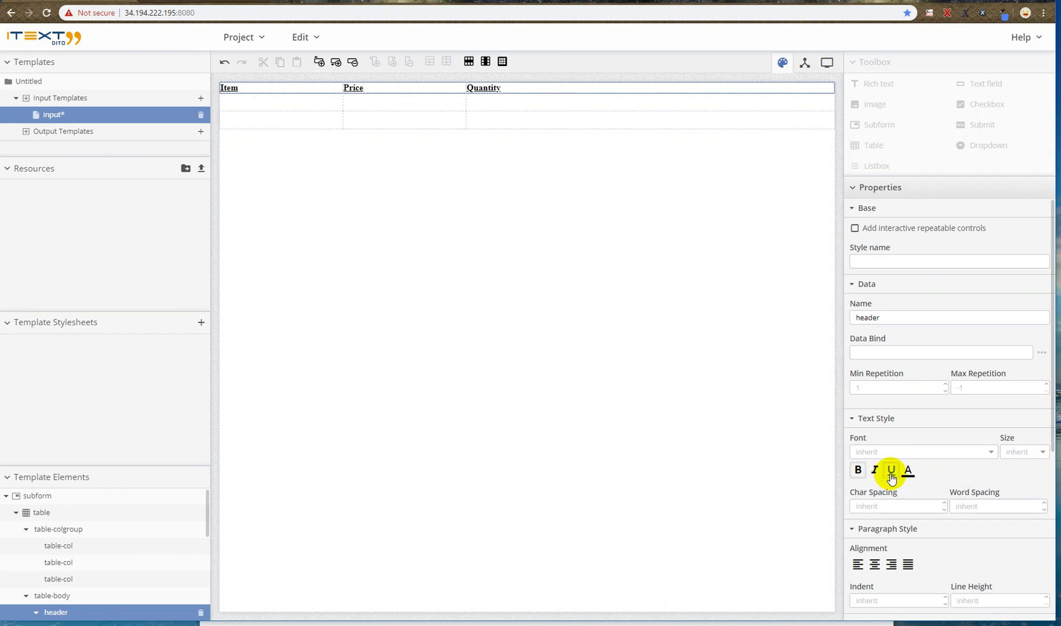
click(875, 566)
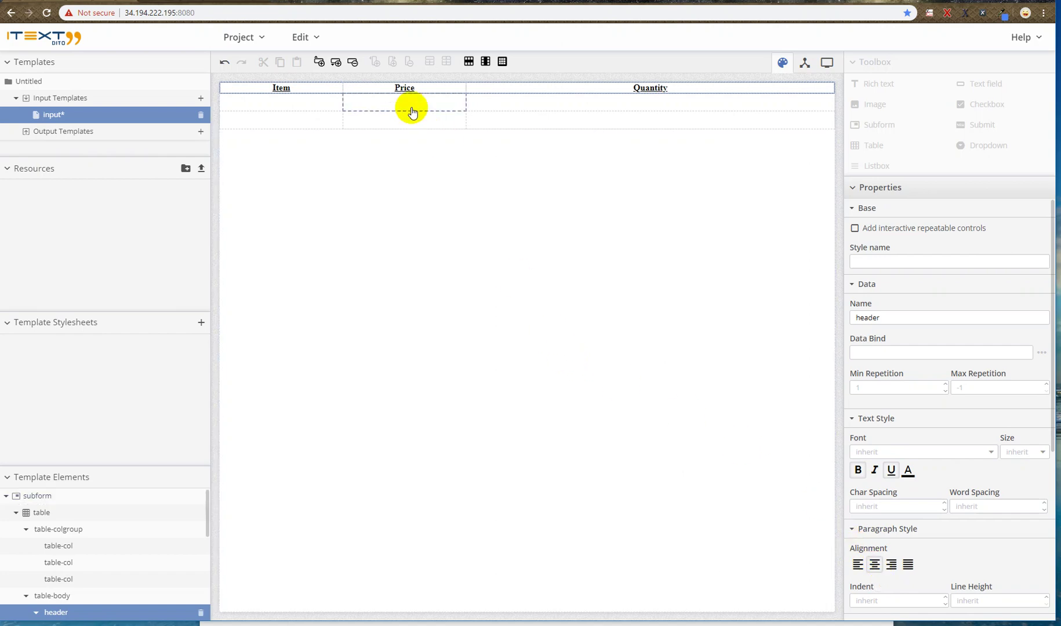
click(436, 183)
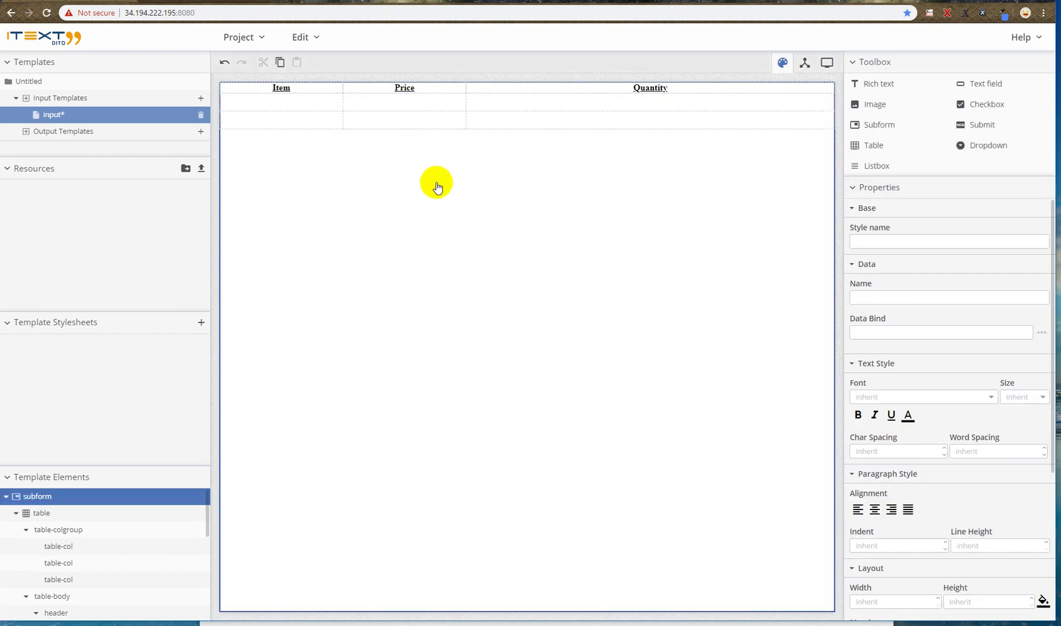
Create the data sample data.json with an "items" array holding item, price and quantity for iText Core, pdfCalligraph, pdfSweep and pdfHTML
click(806, 66)
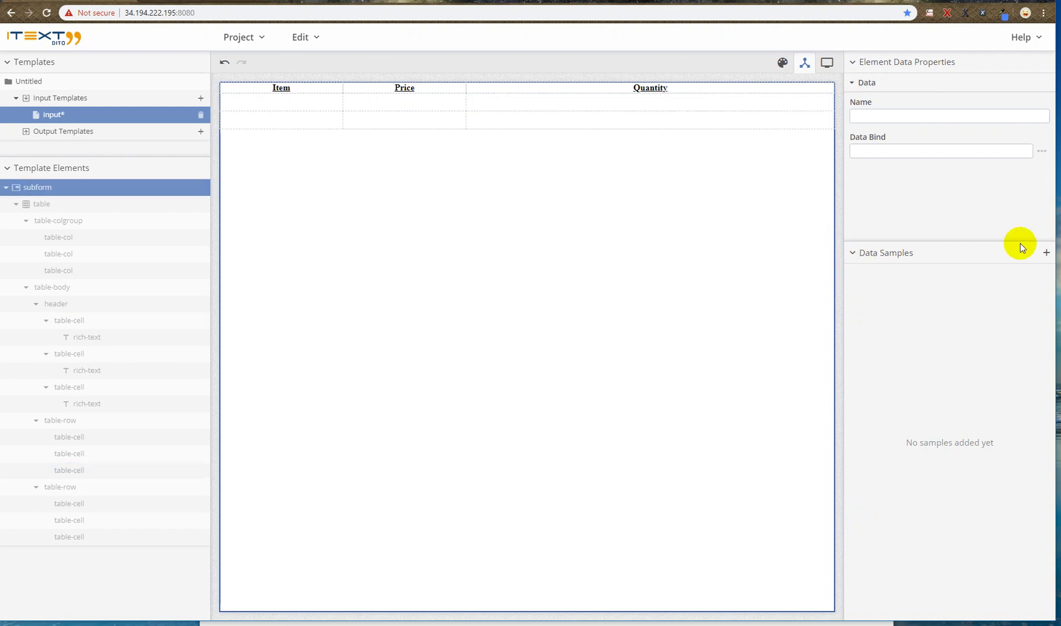
click(1048, 255)
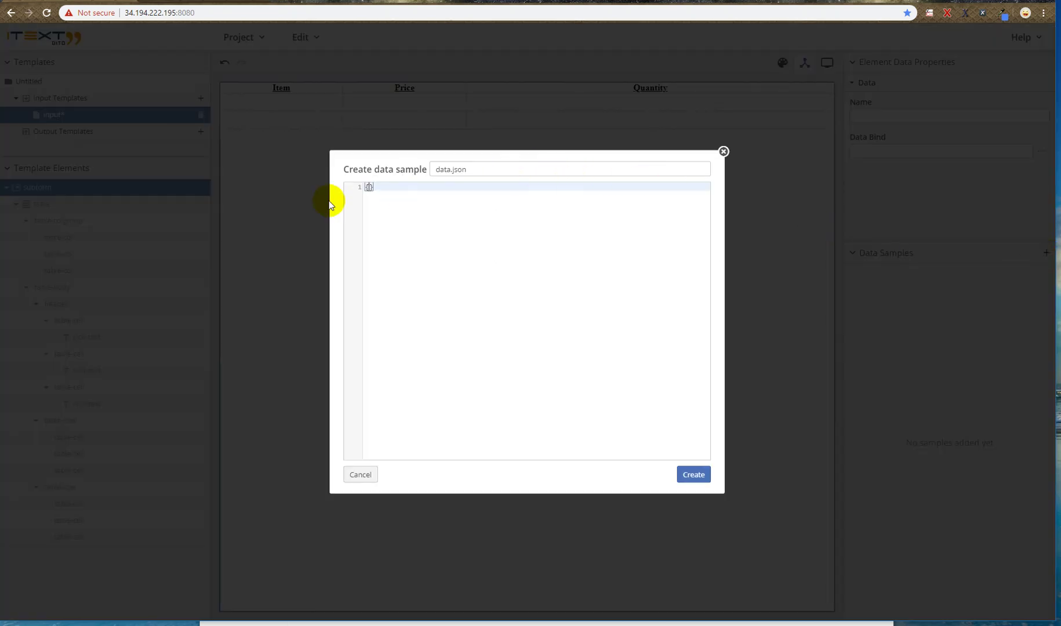
click(377, 191)
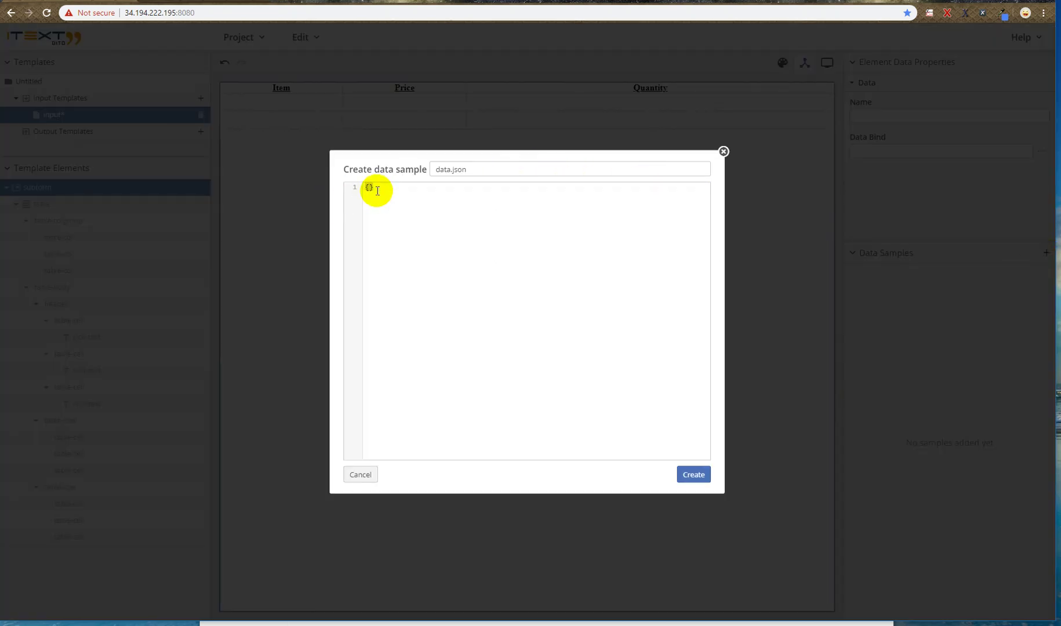
text({"items": [         {"item": "iText Core", "price": "10000", "quantity": "13"},         {"item": "pdfCalligraph", "price": "3000", "quantity": "5"},         {"item": "pdfSweep", "price": "7000", "quantity": "100"},         {"item": "pdfHTML", "price": "666", "quantity": "1"}     ] })
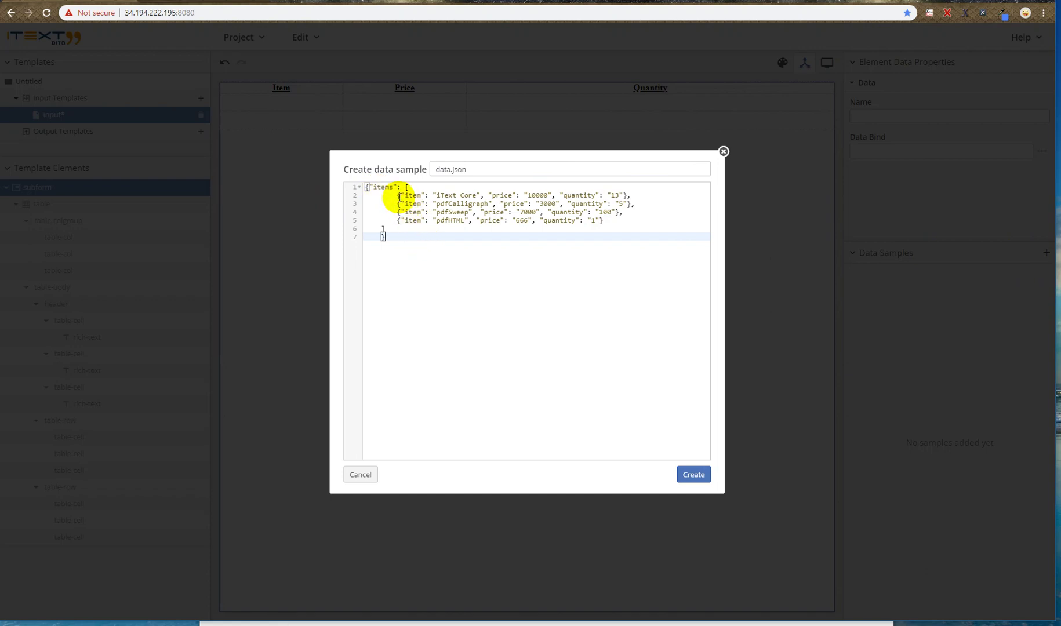
double_click(419, 194)
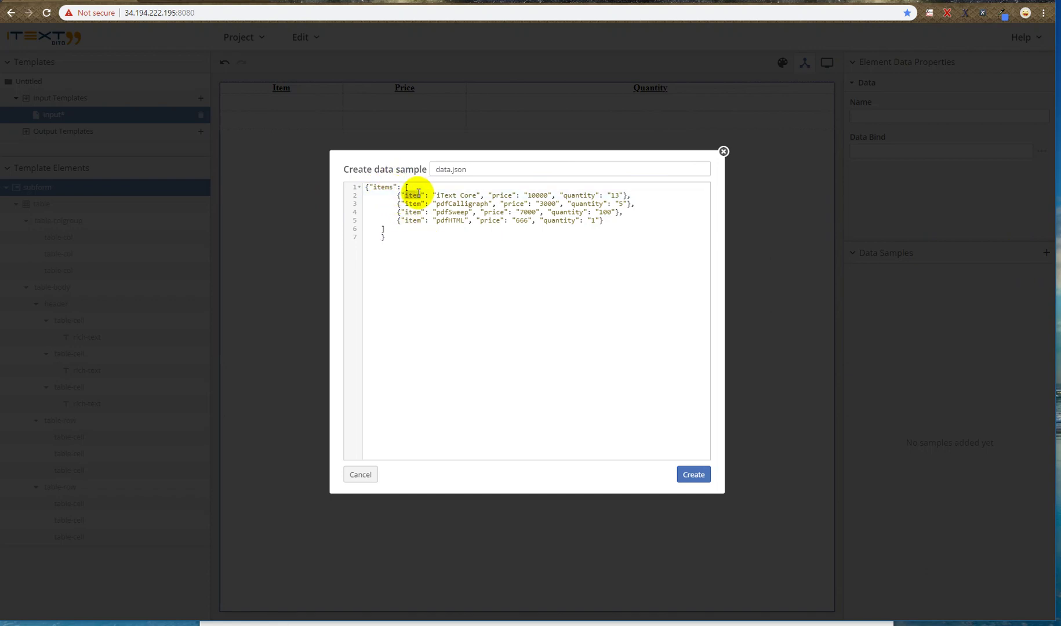
double_click(502, 195)
double_click(576, 195)
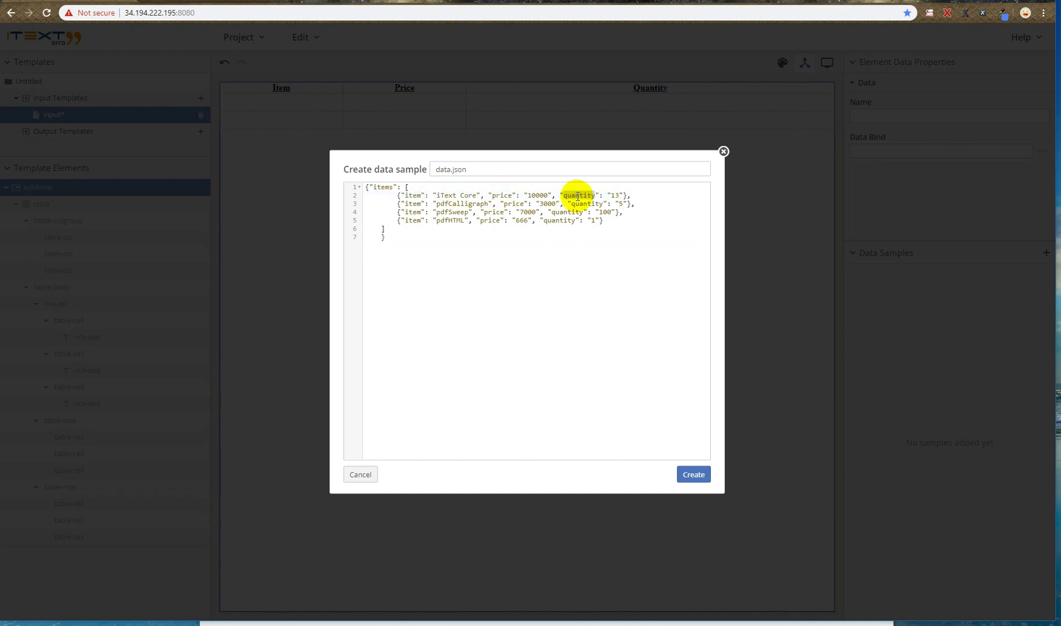
click(691, 476)
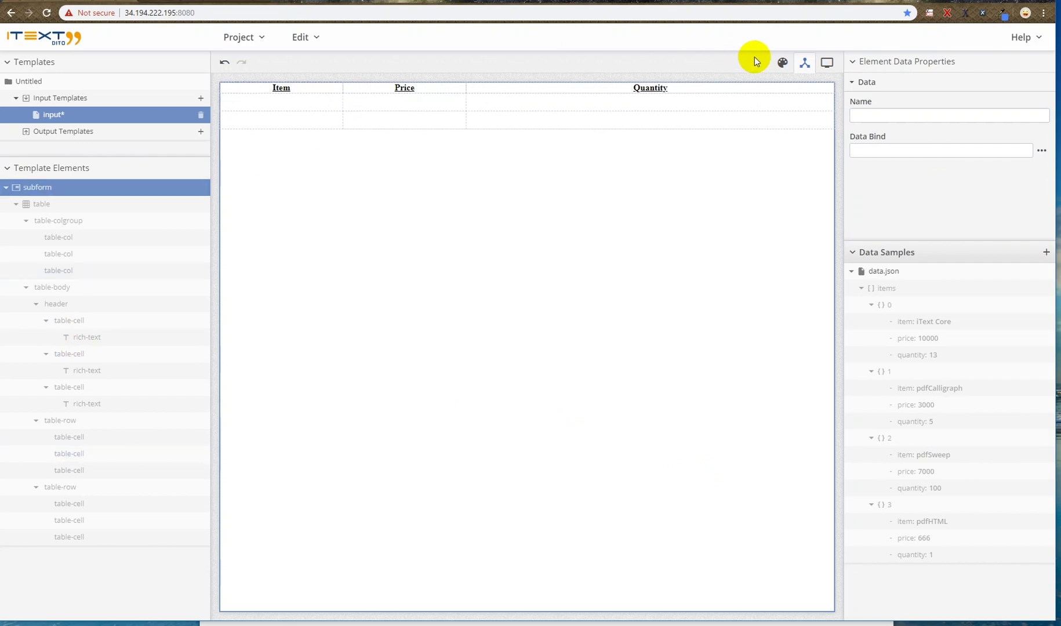
Bind the table row directly below the header to the items array of data.json, repeating it for each entry (items[*])
click(782, 62)
scroll(83, 584, down, 1)
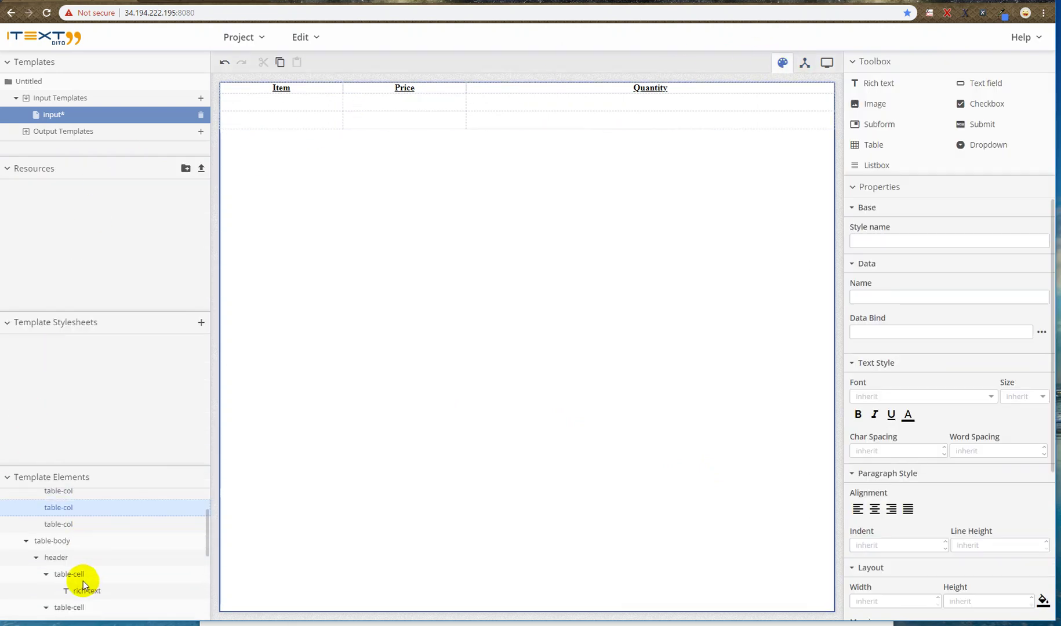
scroll(75, 574, down, 2)
click(69, 580)
scroll(70, 592, down, 2)
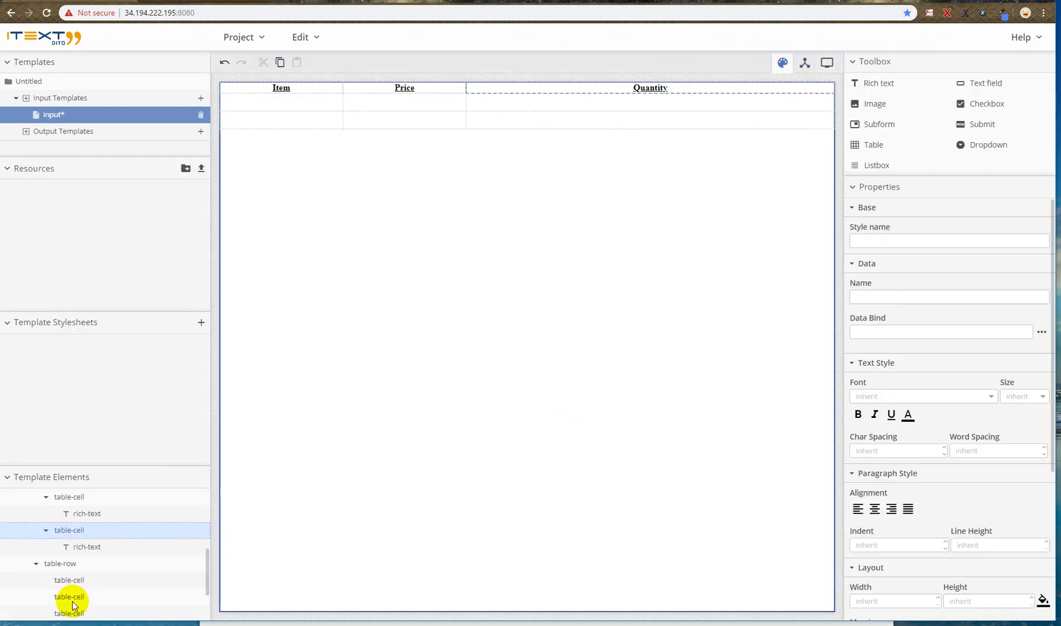
click(76, 563)
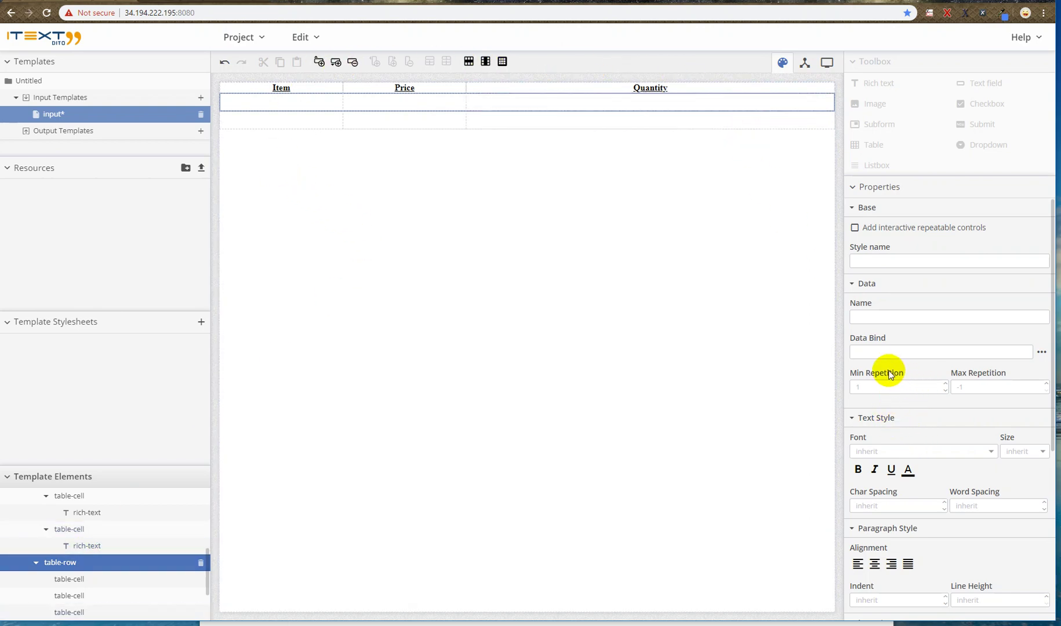
click(1041, 354)
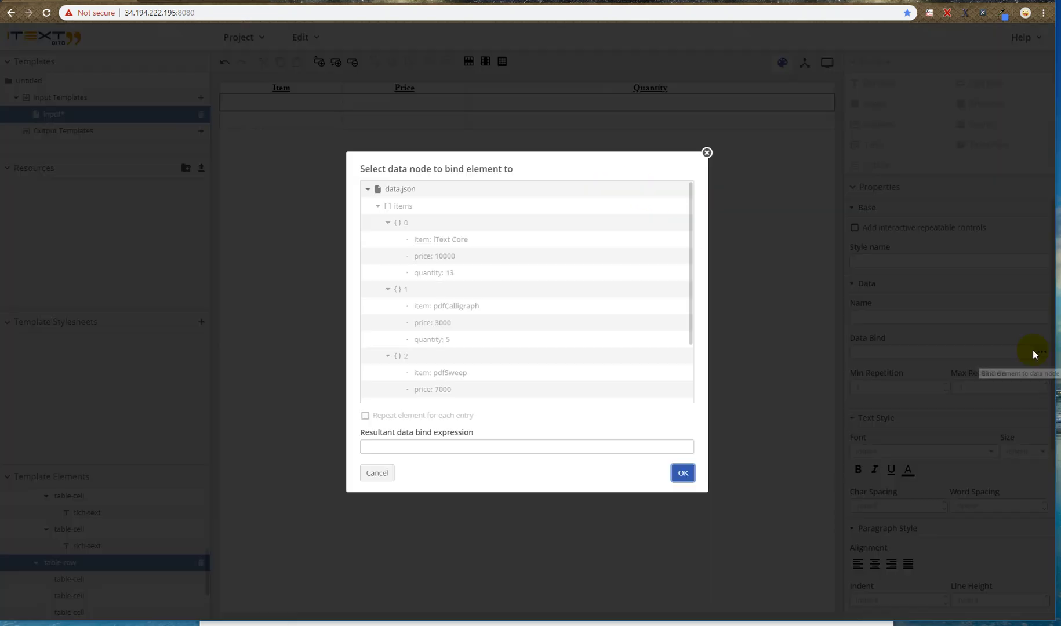
click(408, 208)
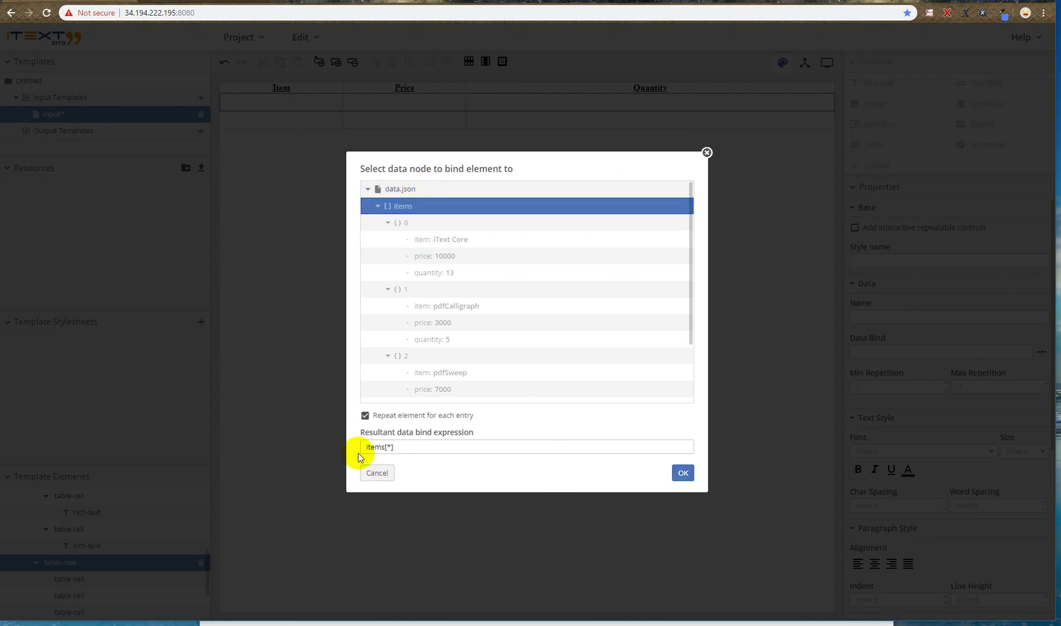
click(683, 474)
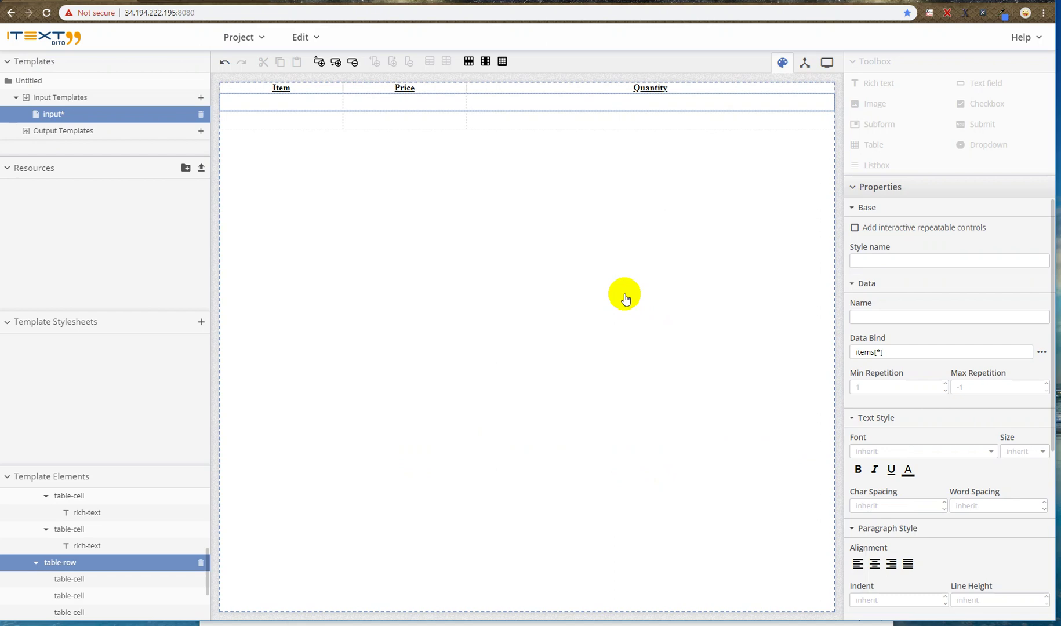
Place a rich text element in each of the three cells of the row below the header
click(322, 112)
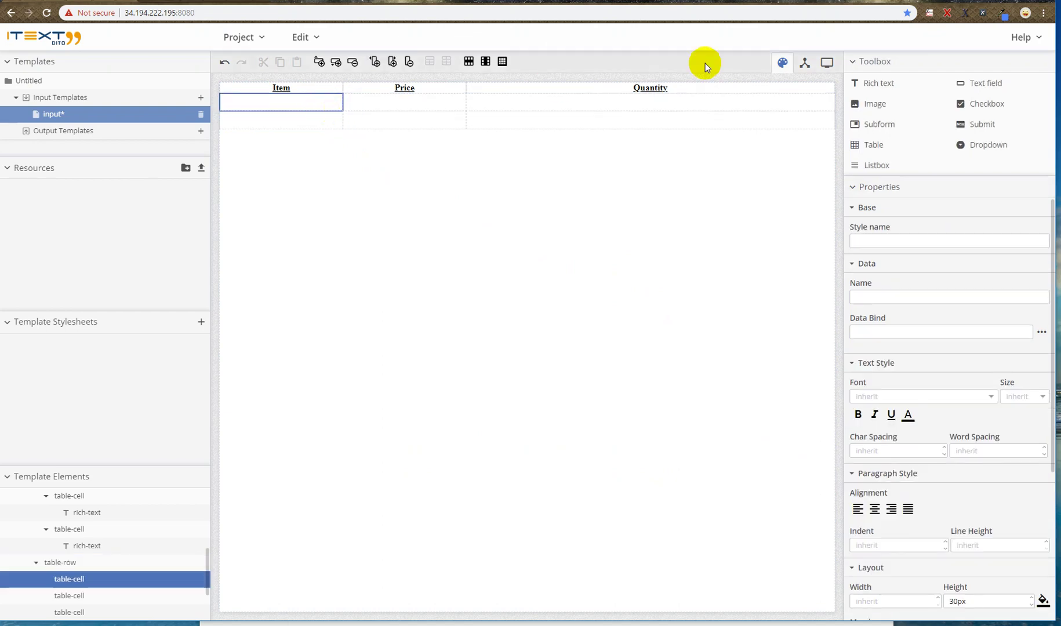
drag(872, 83, 327, 100)
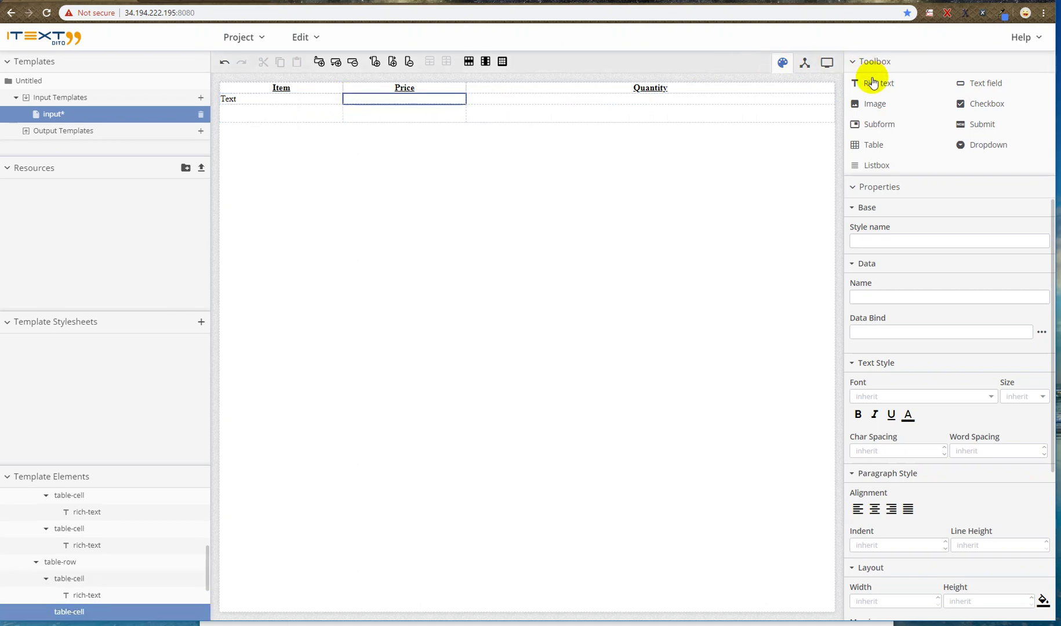
drag(872, 83, 400, 100)
drag(871, 83, 580, 100)
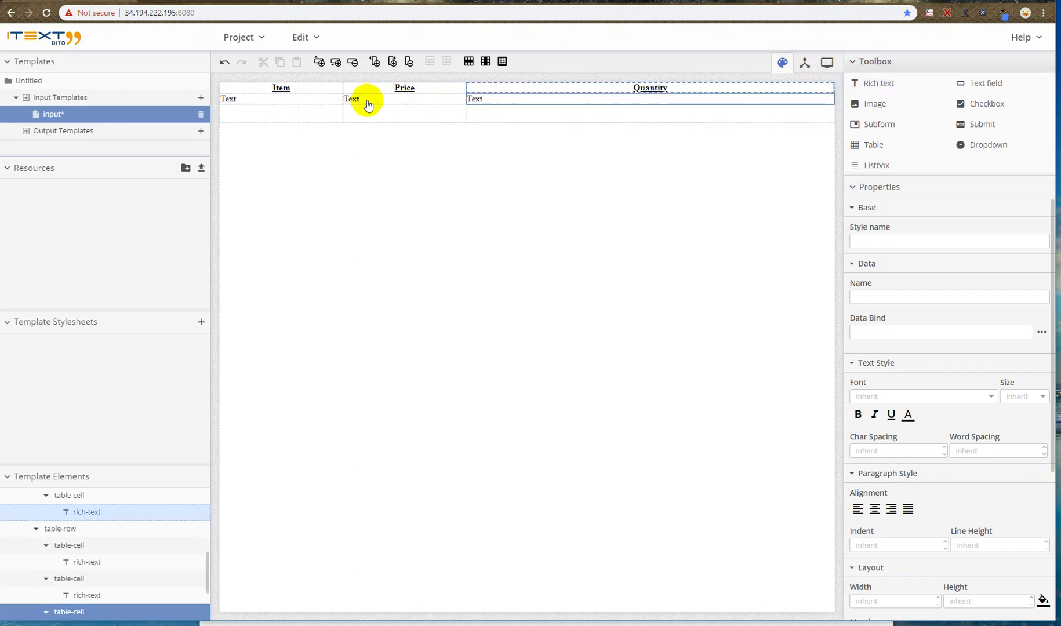
Replace the placeholder text under the Item heading with a data expression bound to the item node
double_click(267, 104)
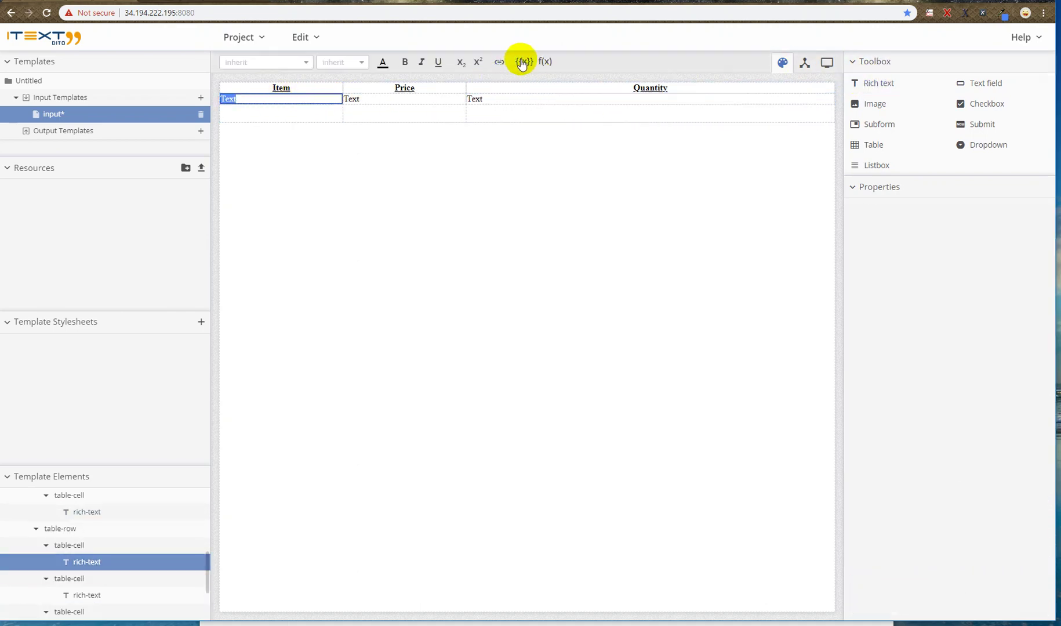
click(524, 62)
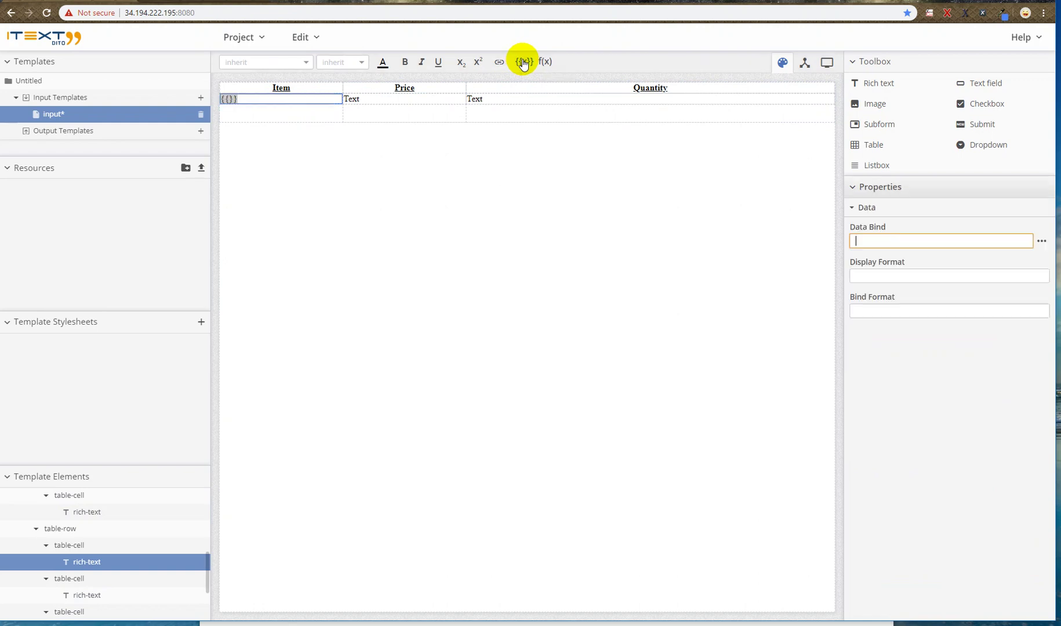
click(1041, 241)
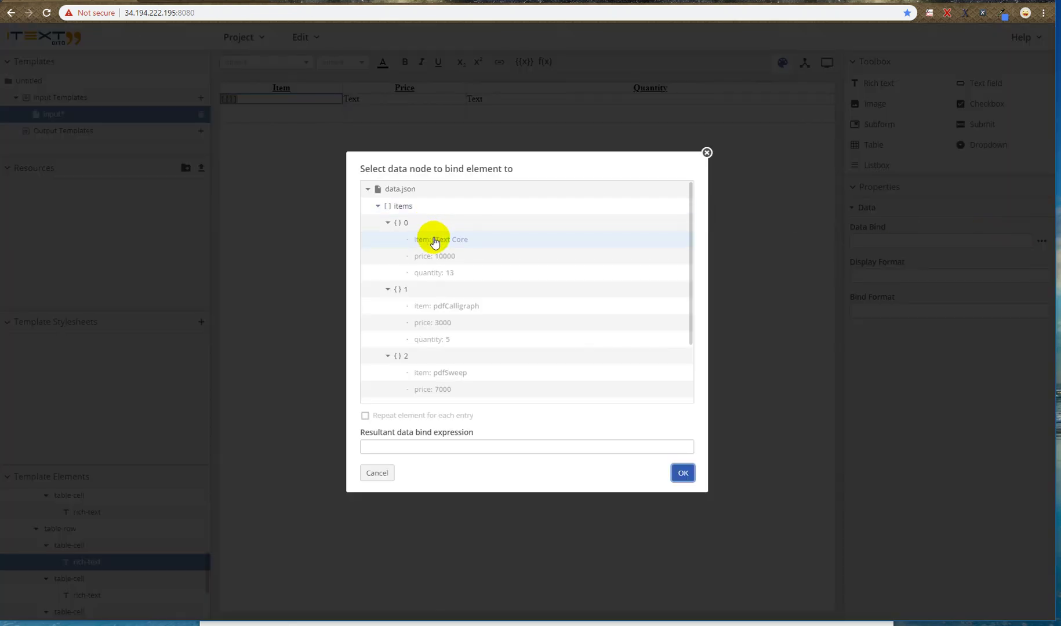
click(436, 241)
click(683, 473)
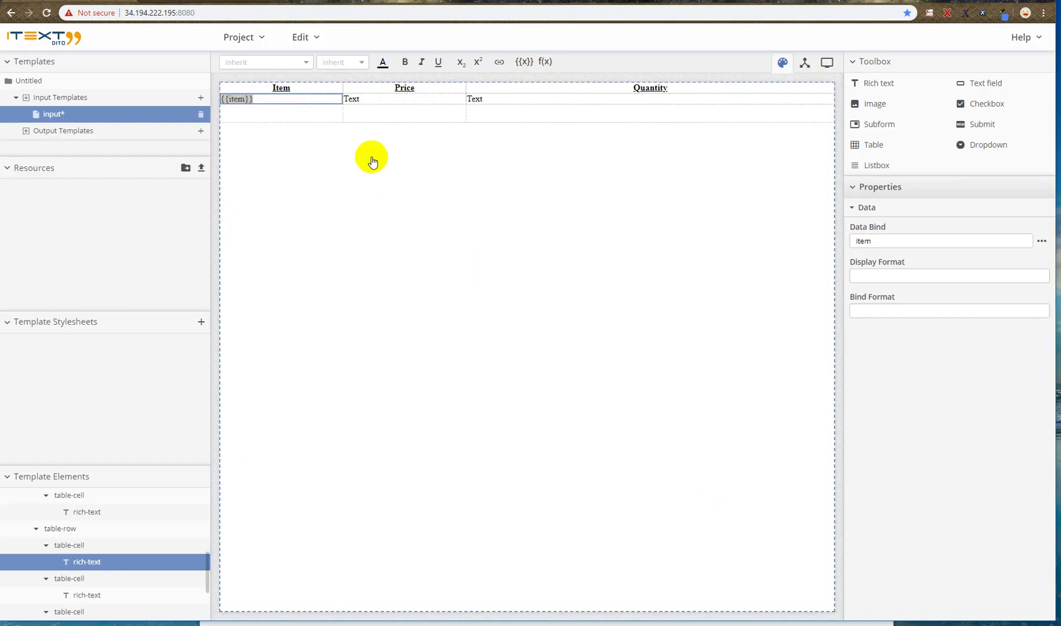
Replace the placeholder text under the Price heading with a data expression bound to the price node
double_click(382, 102)
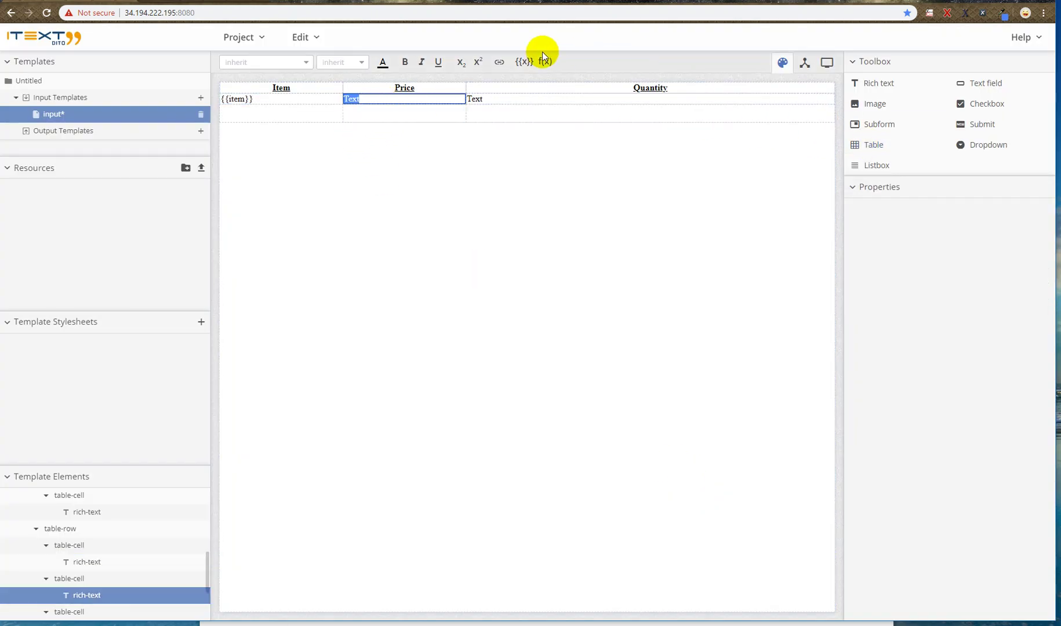
click(520, 65)
click(1042, 242)
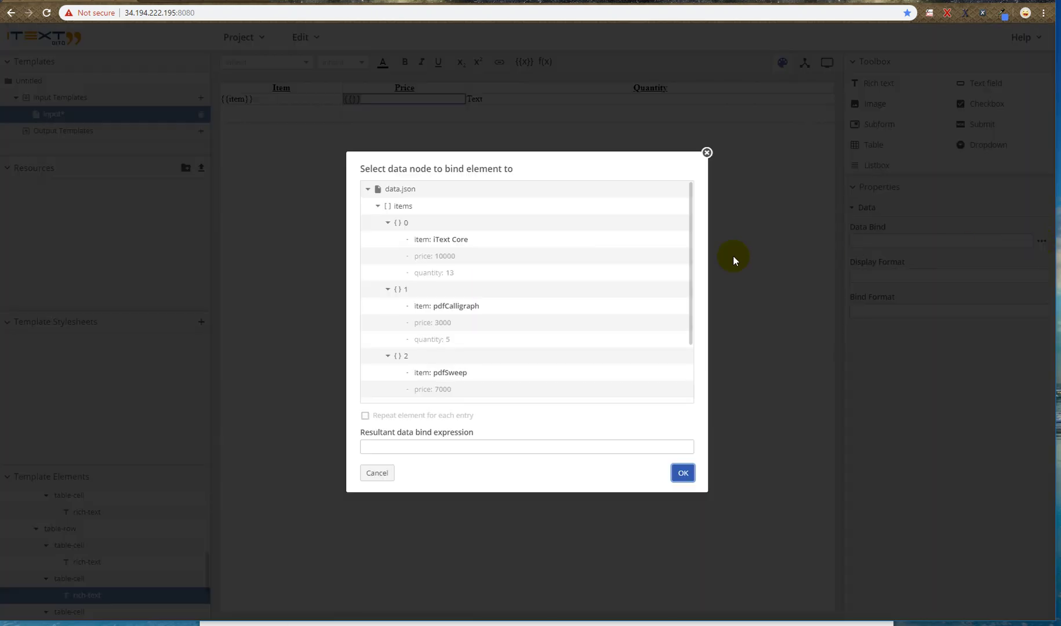
click(438, 259)
click(683, 473)
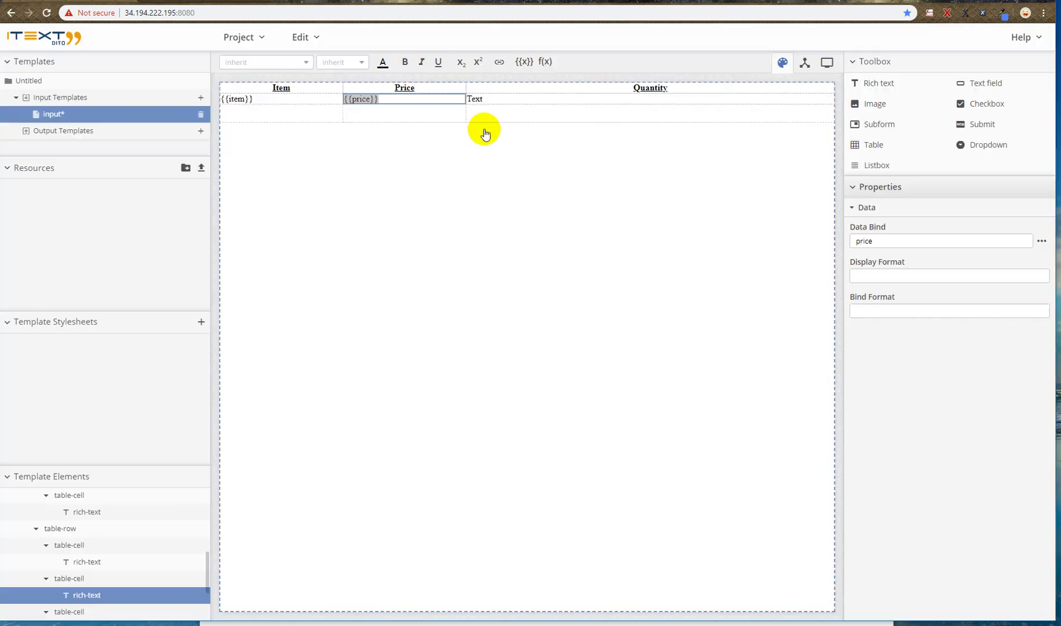
Replace the placeholder text under the Quantity heading with a data expression bound to the quantity node
double_click(476, 99)
click(523, 61)
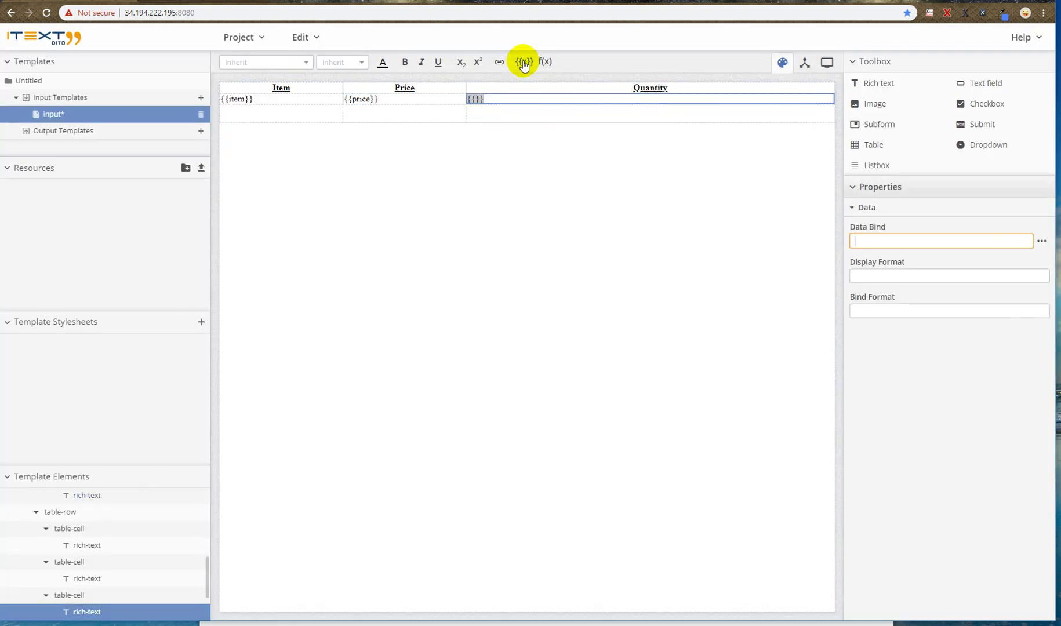
click(1042, 241)
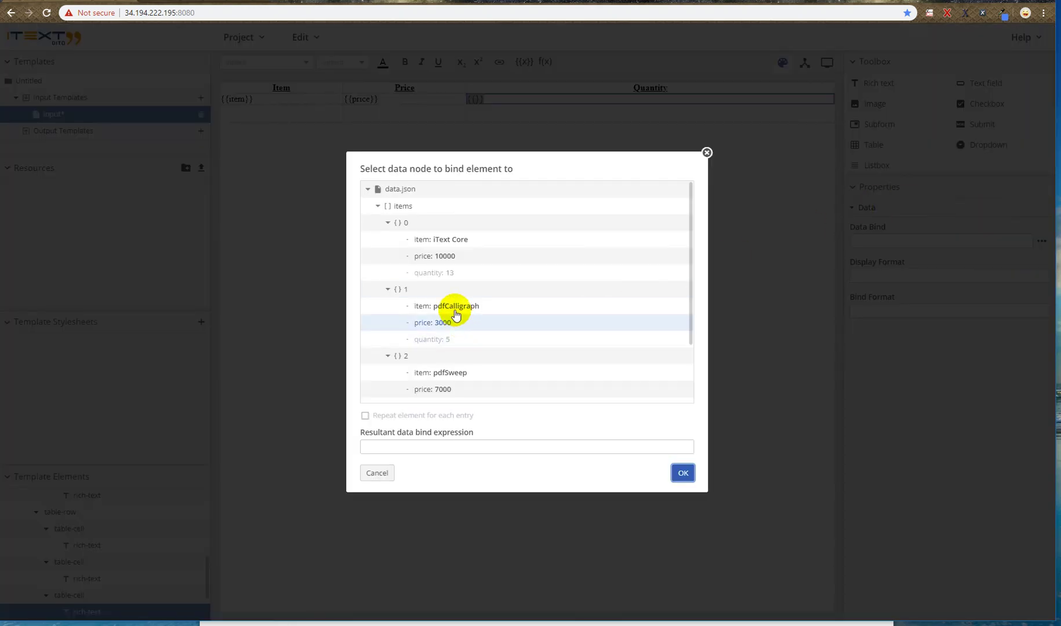
click(440, 274)
click(683, 473)
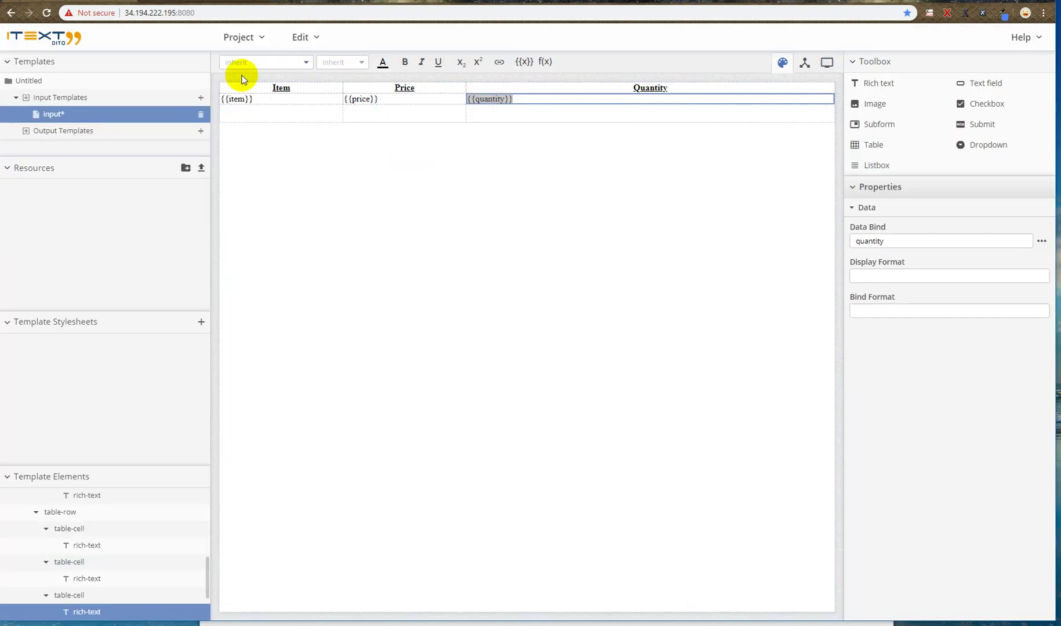
click(384, 243)
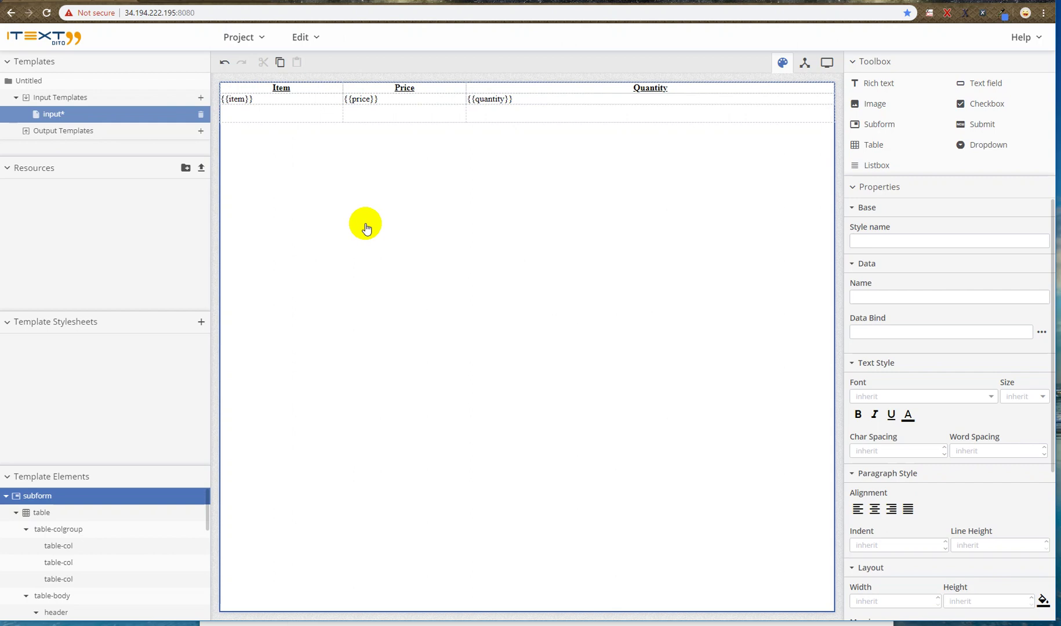
Centre the text of the table row that is bound to items[*]
scroll(96, 557, down, 2)
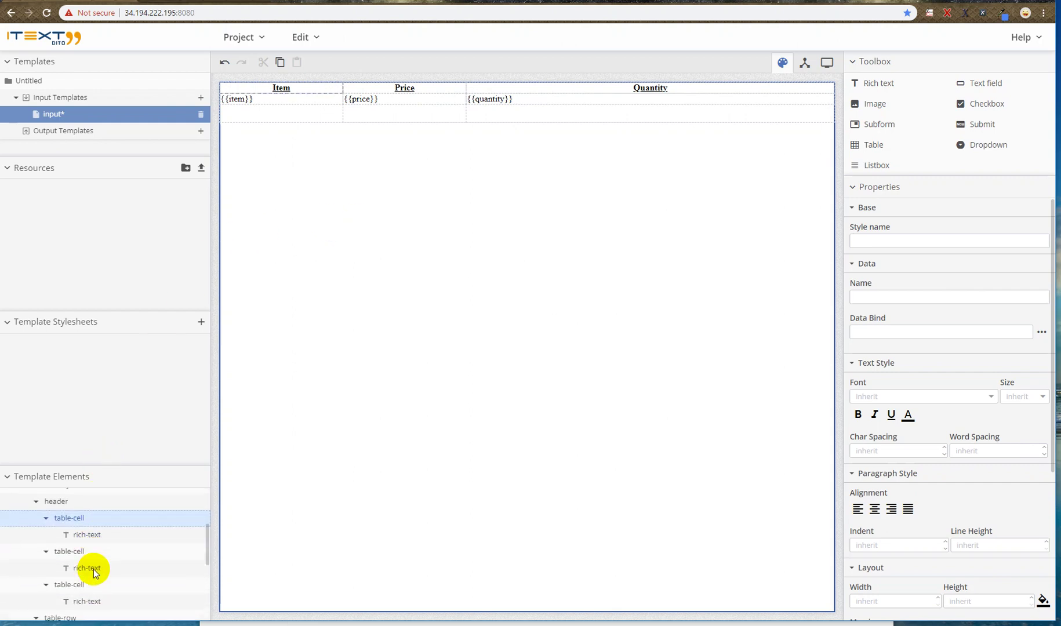
scroll(94, 568, down, 1)
click(94, 562)
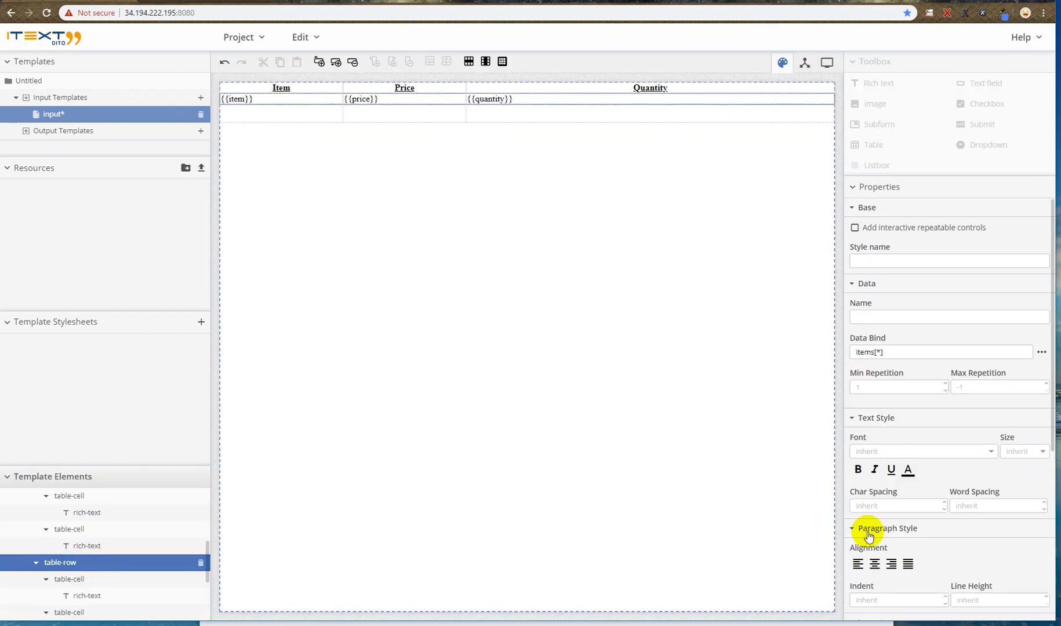
scroll(919, 489, down, 1)
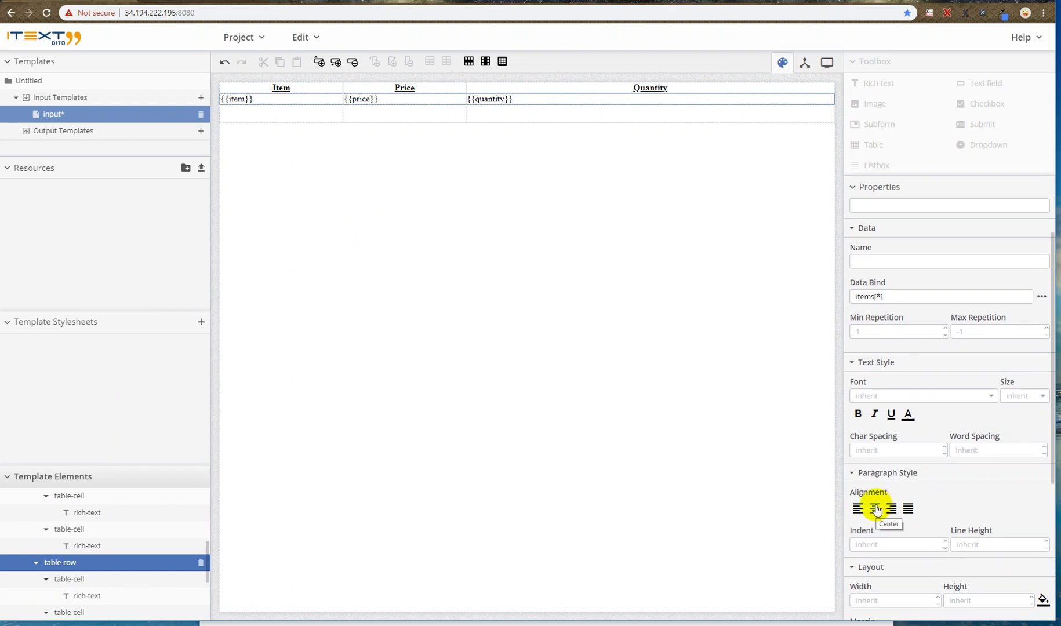
click(876, 509)
click(704, 414)
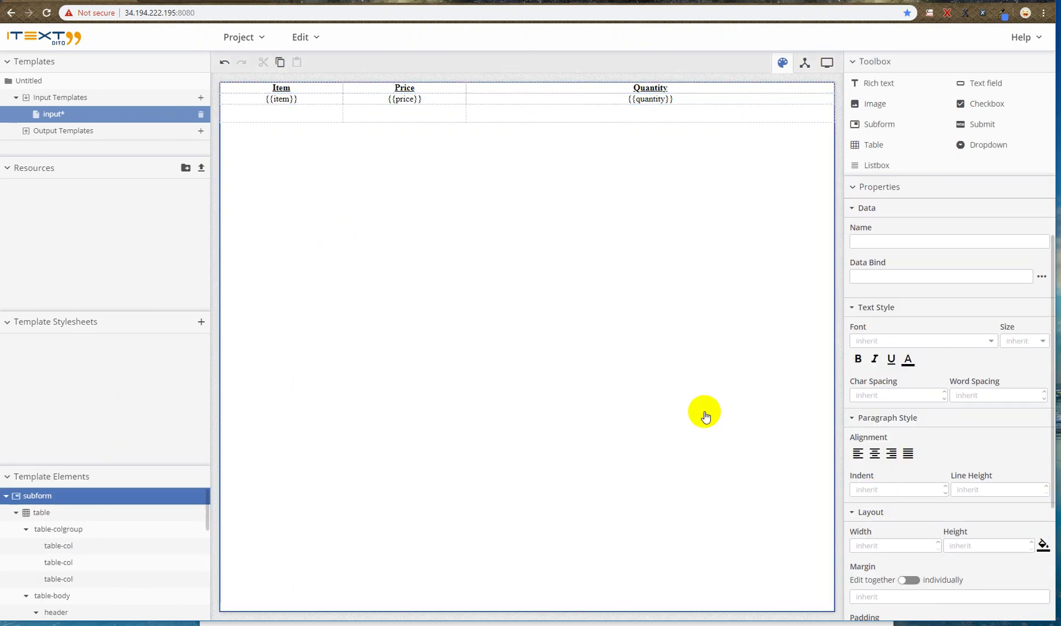
Save the template and preview it with the data.json sample data
click(828, 63)
click(621, 343)
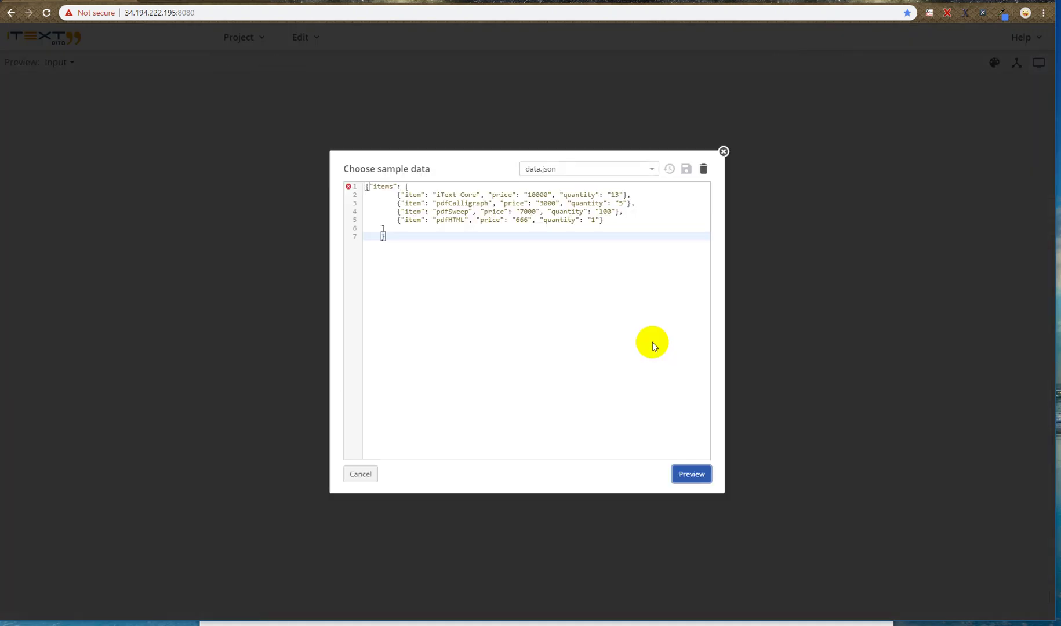
drag(394, 194, 631, 195)
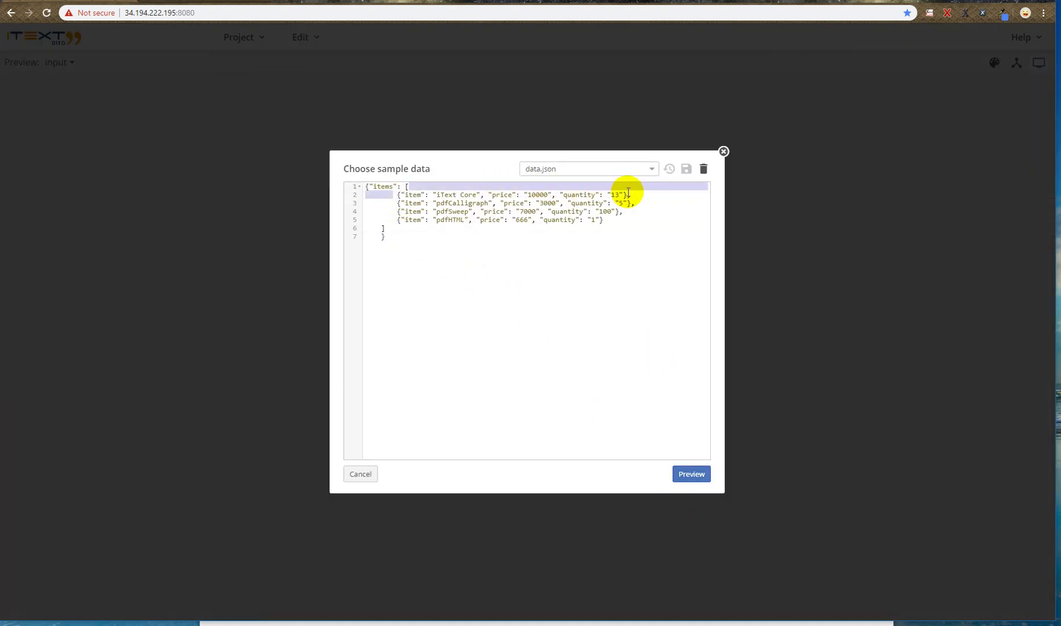
click(690, 475)
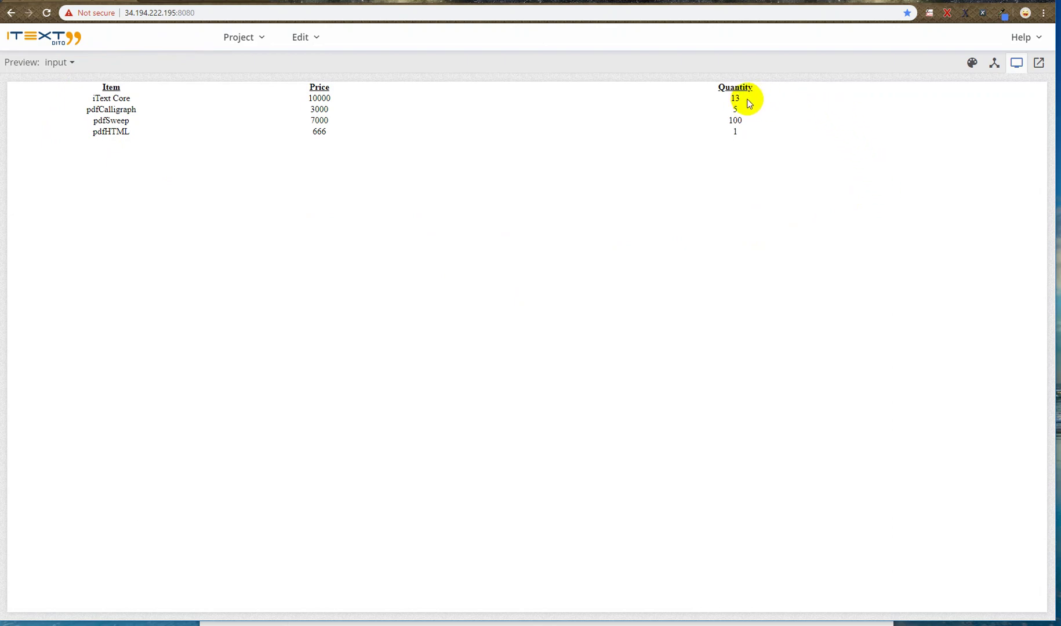
Return to the template design and set the whole table's background colour to purple (BD10E0)
click(974, 63)
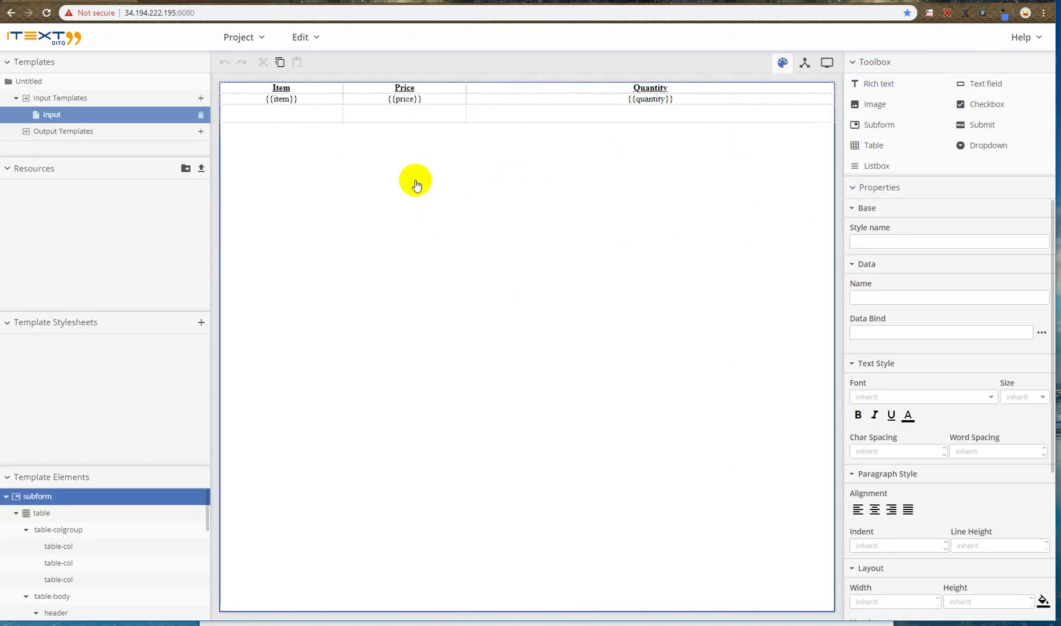
click(78, 514)
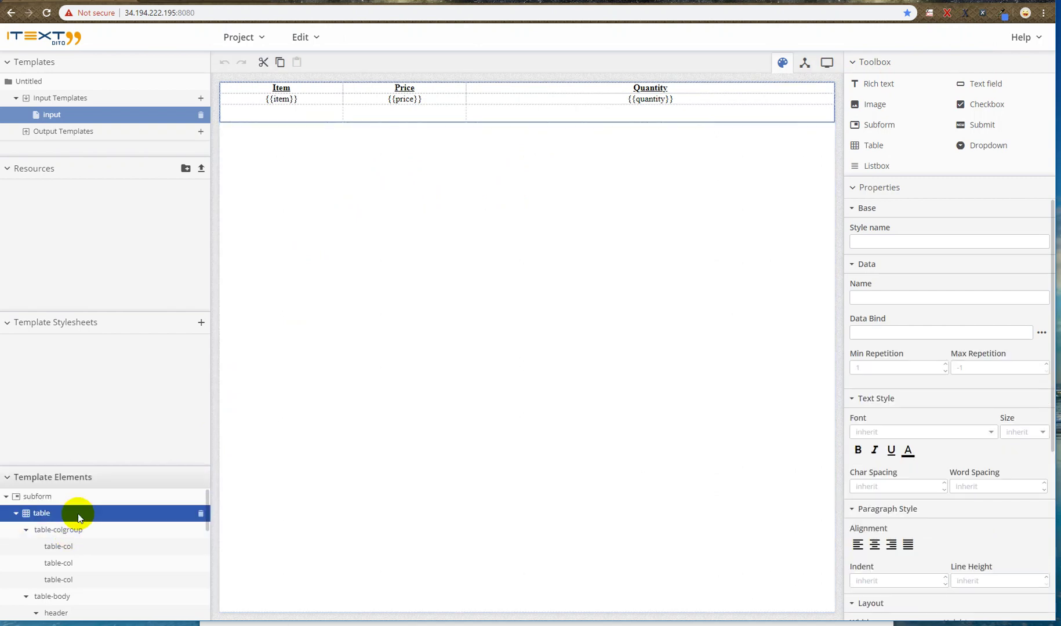
scroll(946, 364, down, 2)
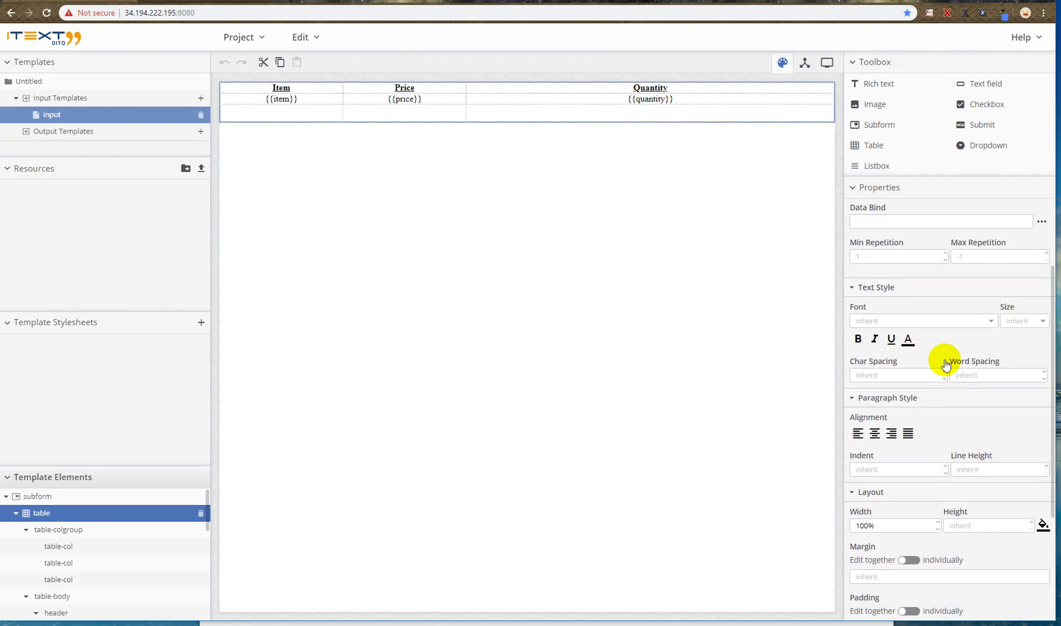
scroll(990, 450, down, 1)
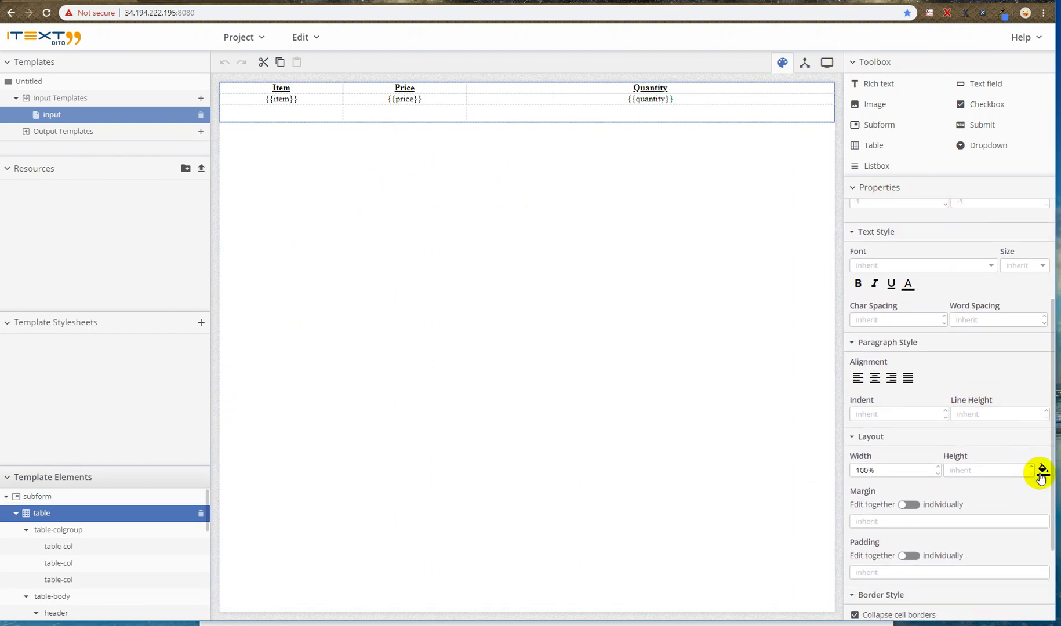
click(1041, 472)
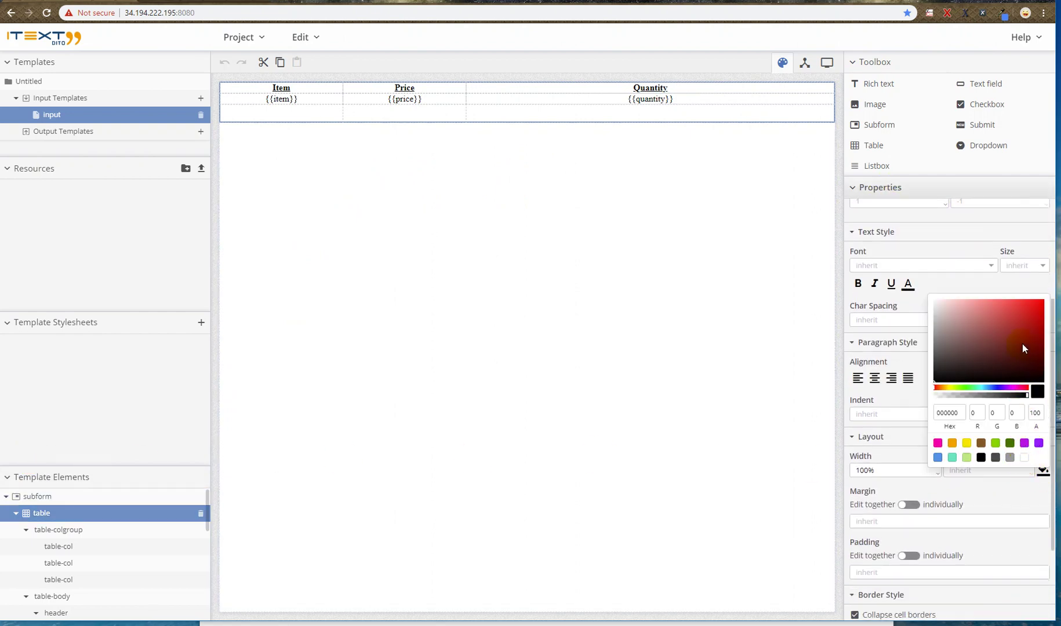
click(1025, 443)
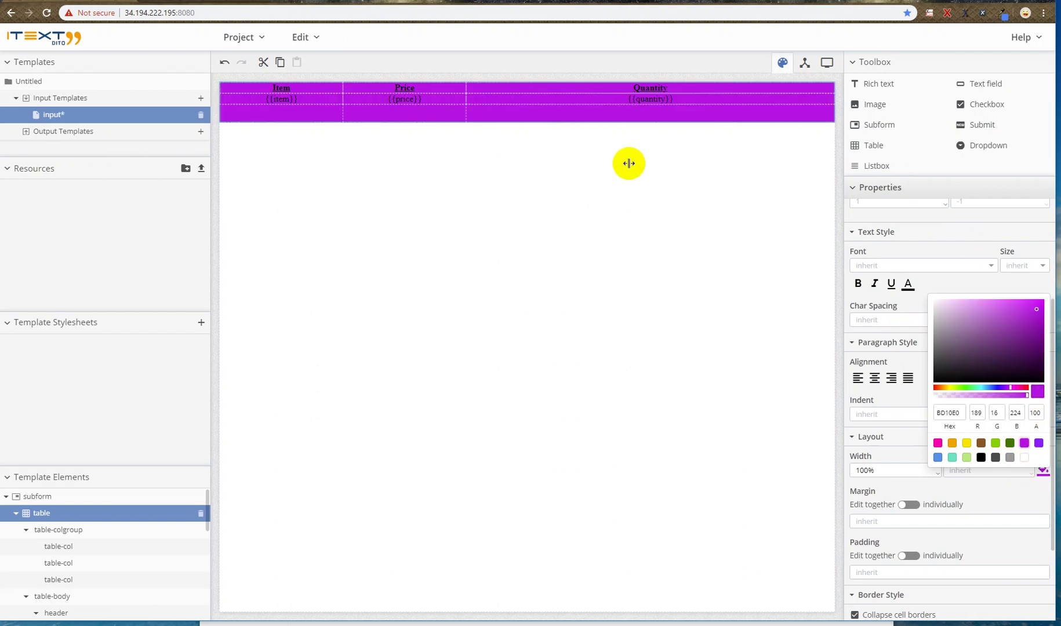
click(984, 545)
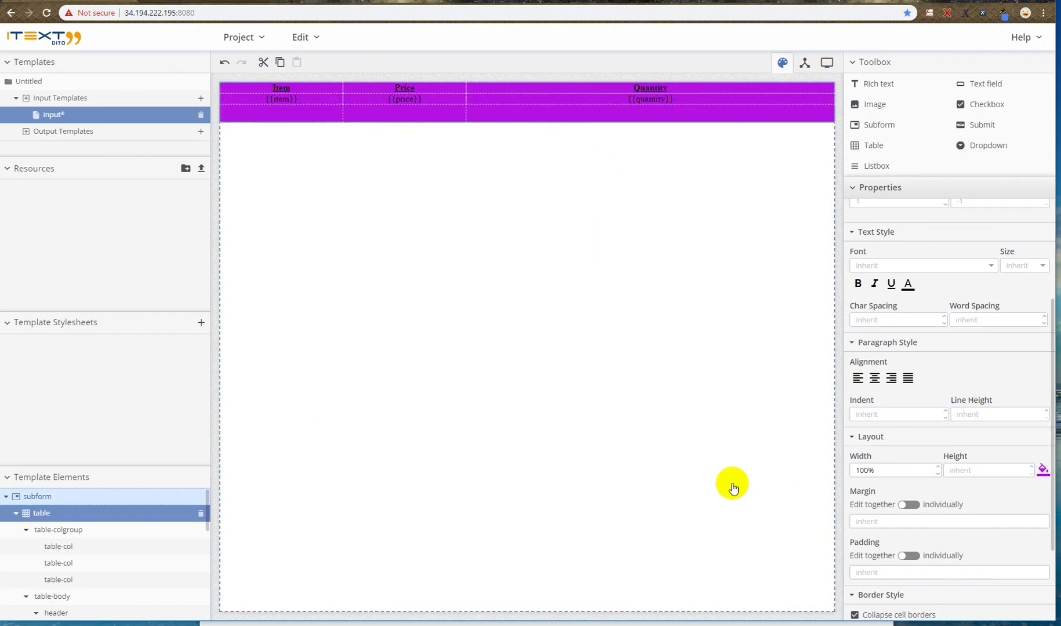
Save the template and preview the purple table with the sample data before returning to the design view
click(828, 61)
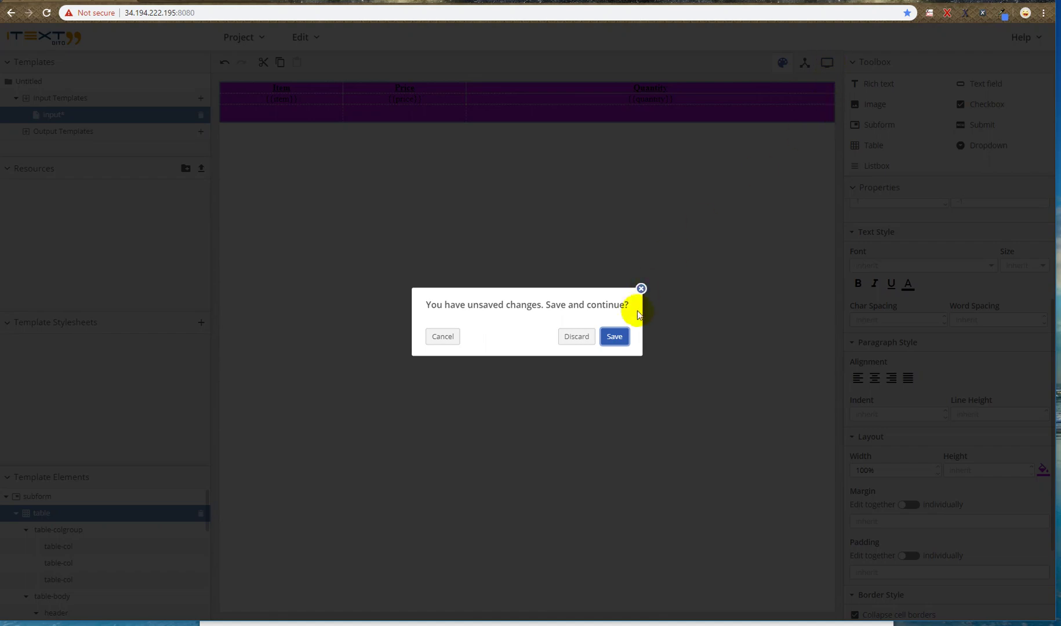
click(624, 333)
click(684, 471)
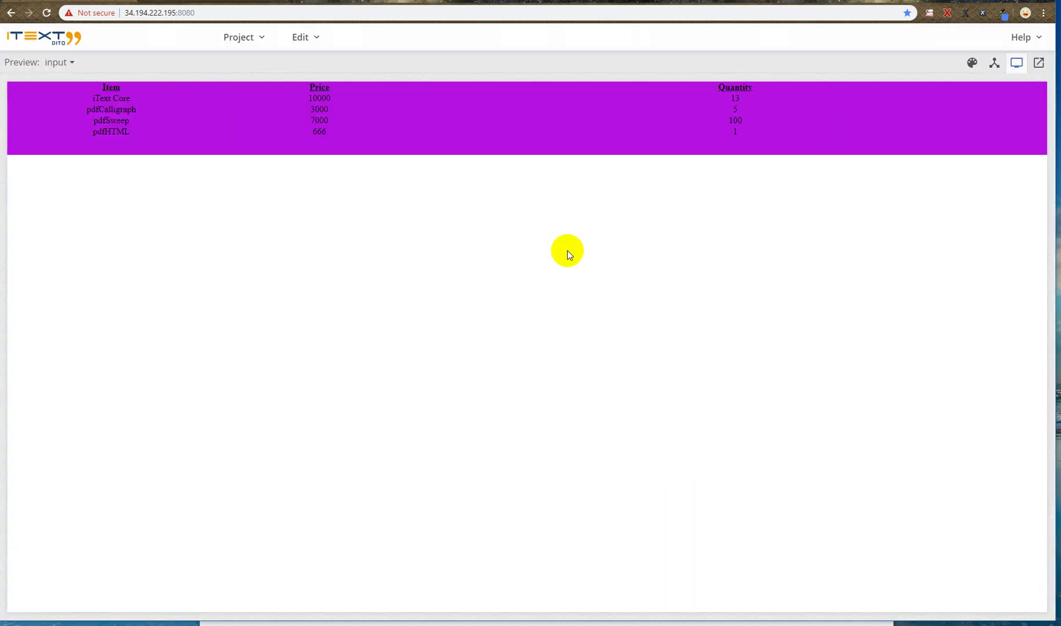
click(972, 65)
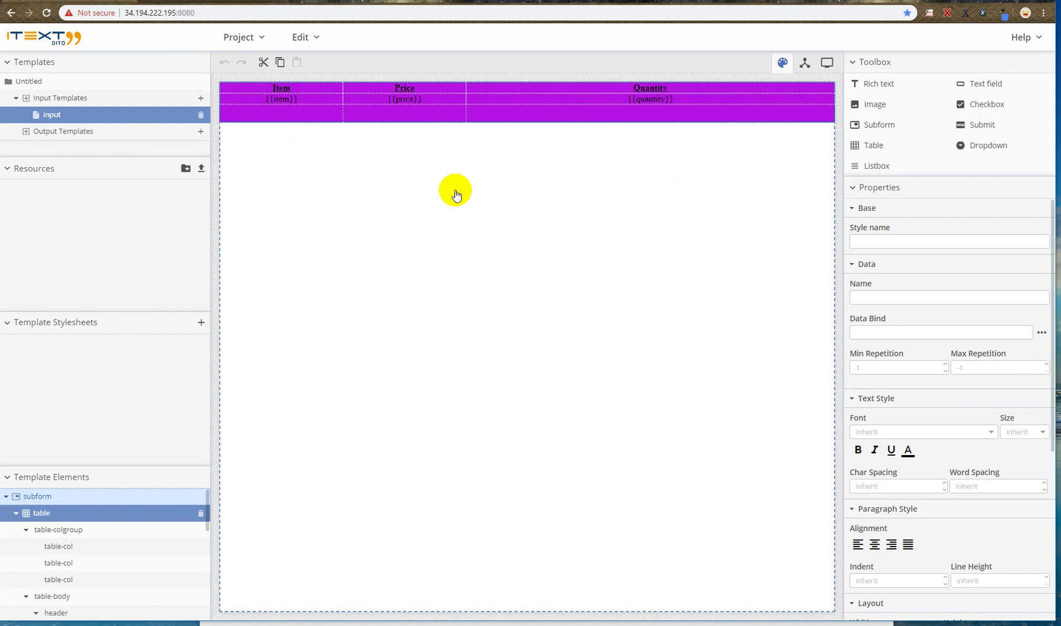
Search Google Images for "itext" in a new browser tab and copy the image address of the wide iText logo
key(ctrl+t)
text(i)
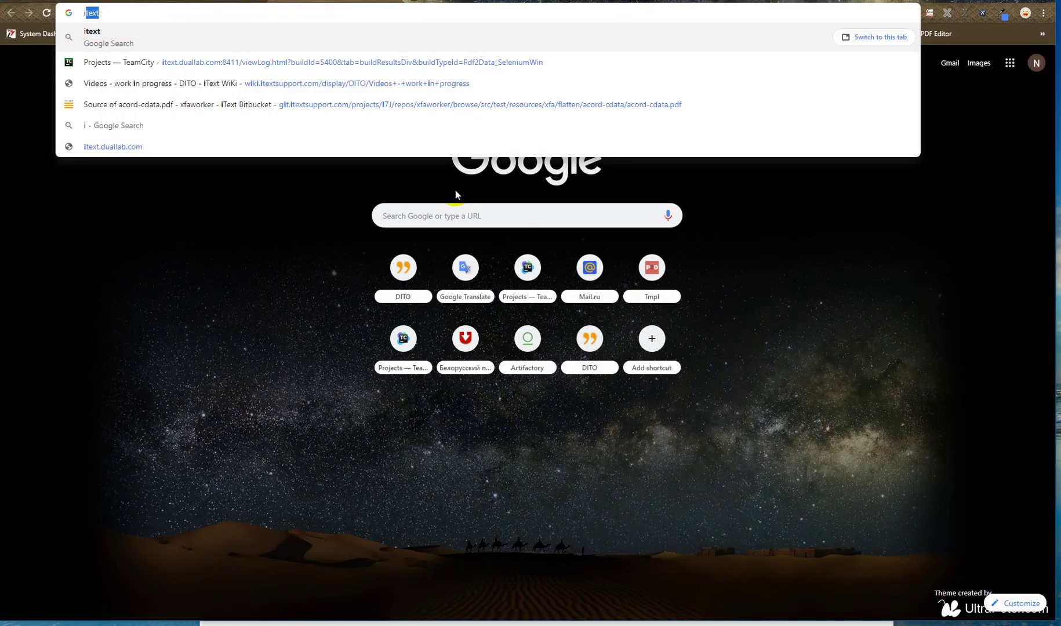
text(tex)
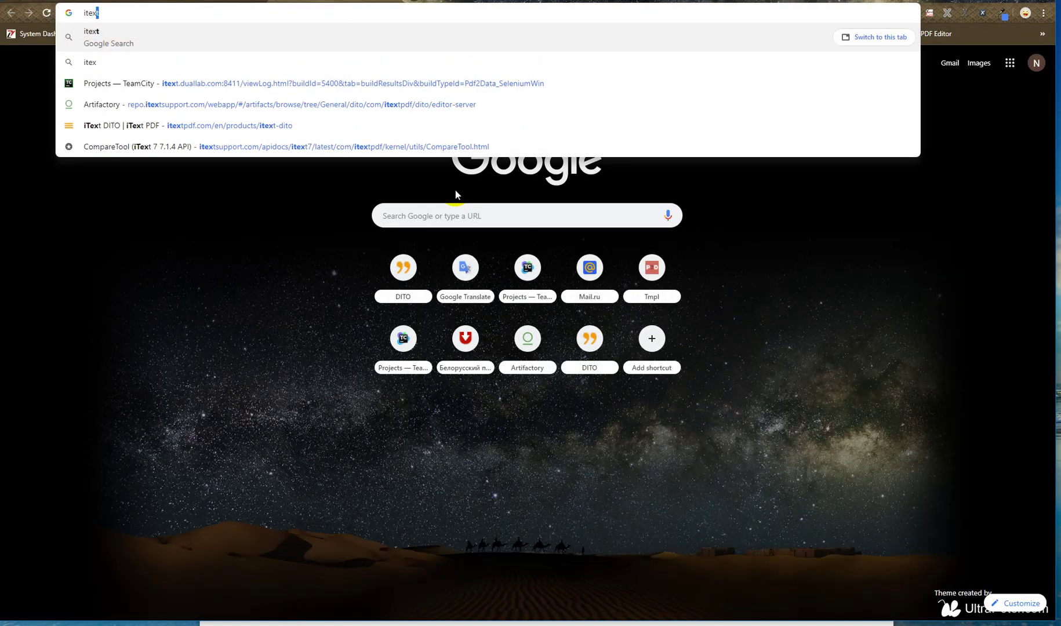
text(t)
key(Return)
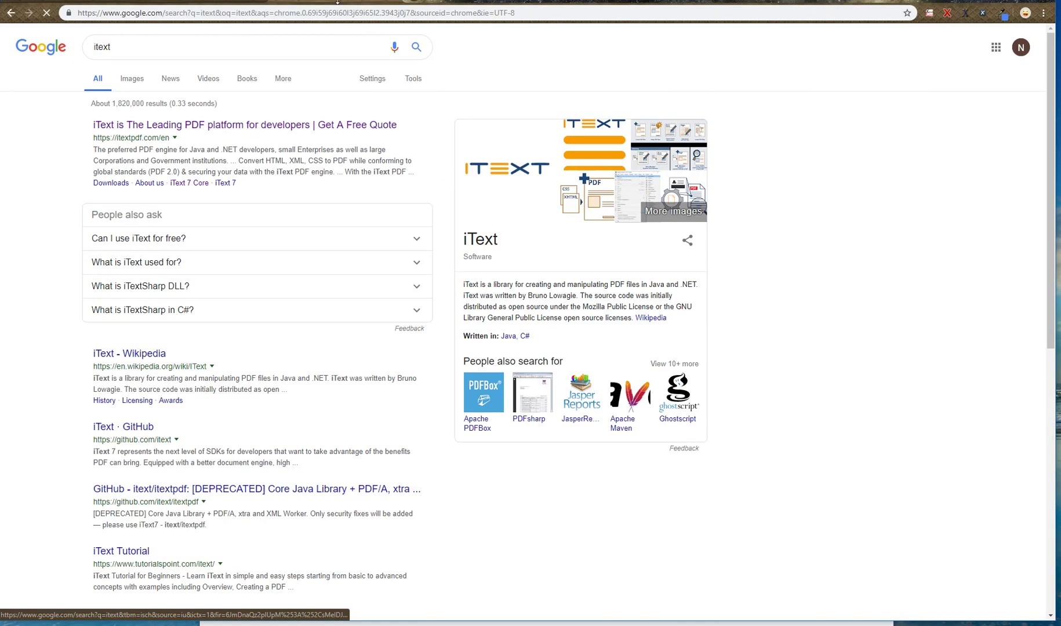
click(125, 80)
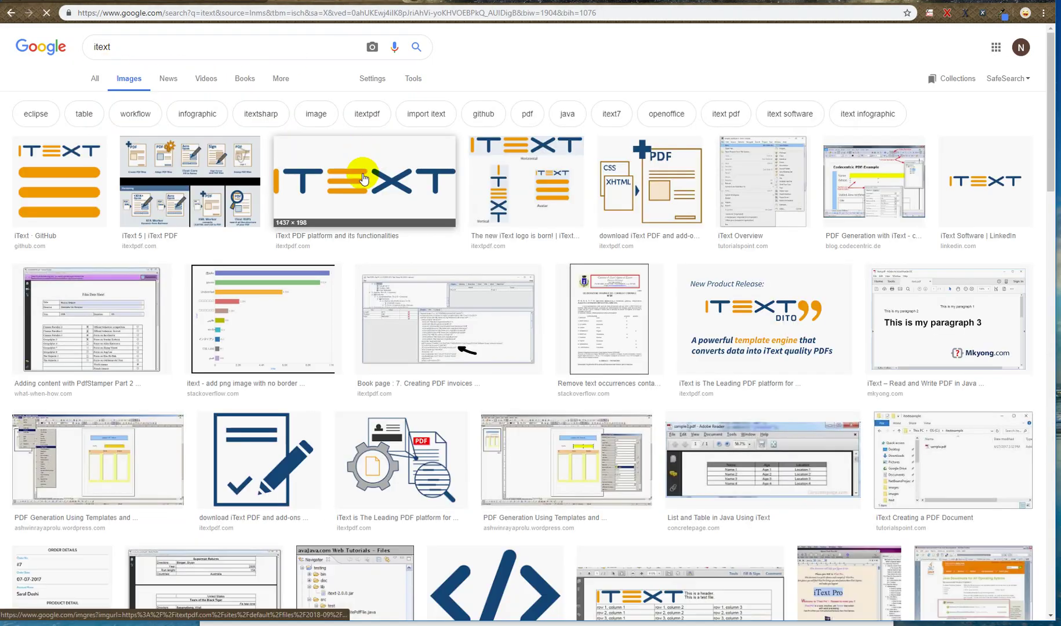
right_click(363, 174)
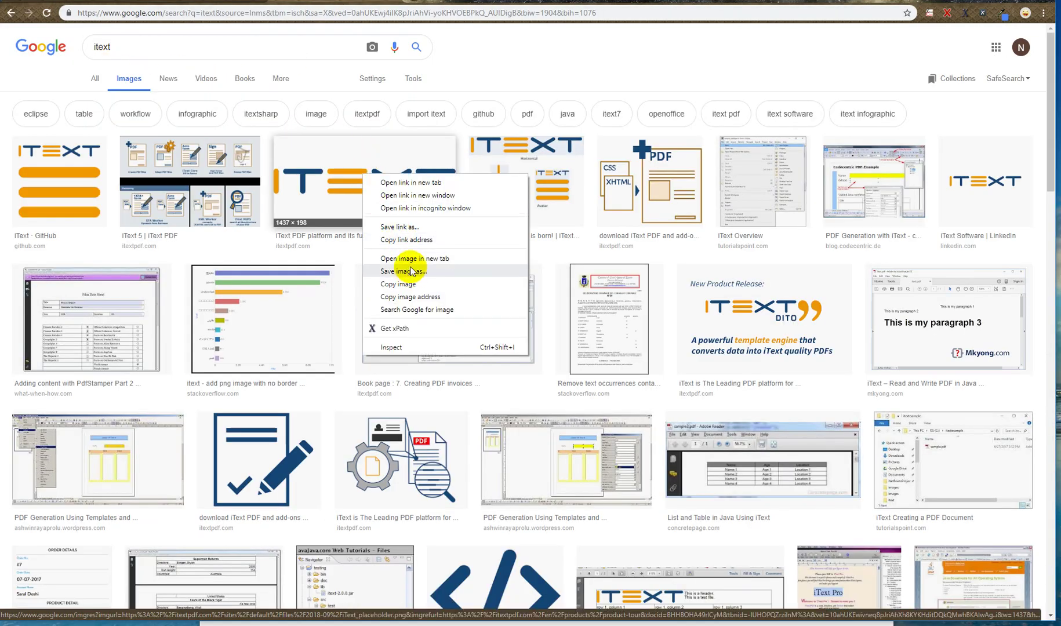
click(421, 299)
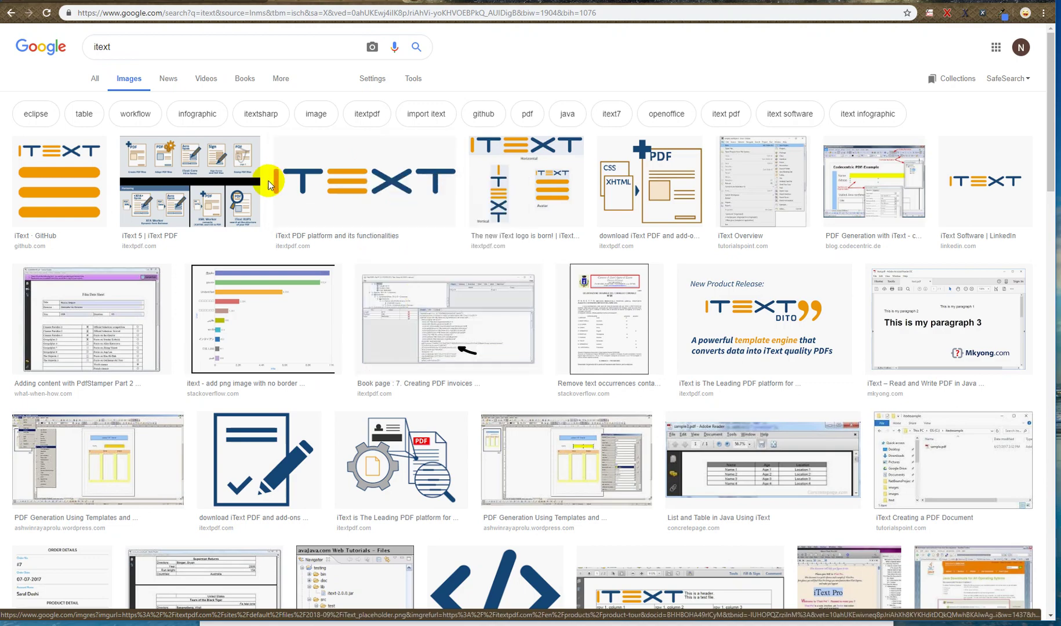
Switch back to the iText DITO editor and add an embedded stylesheet to the template
key(ctrl+Tab)
click(348, 280)
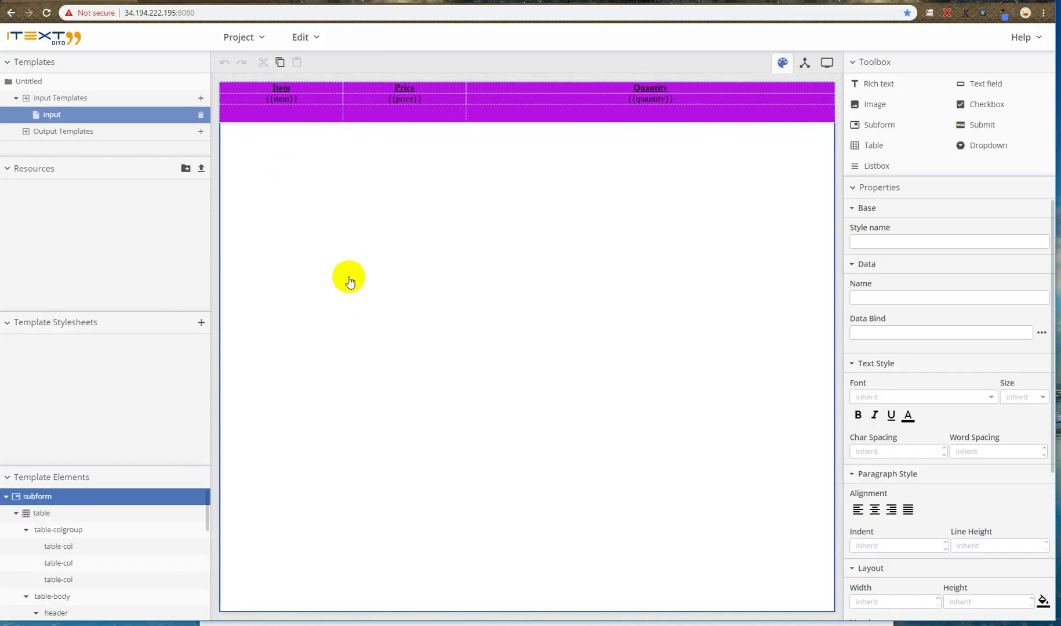
click(201, 322)
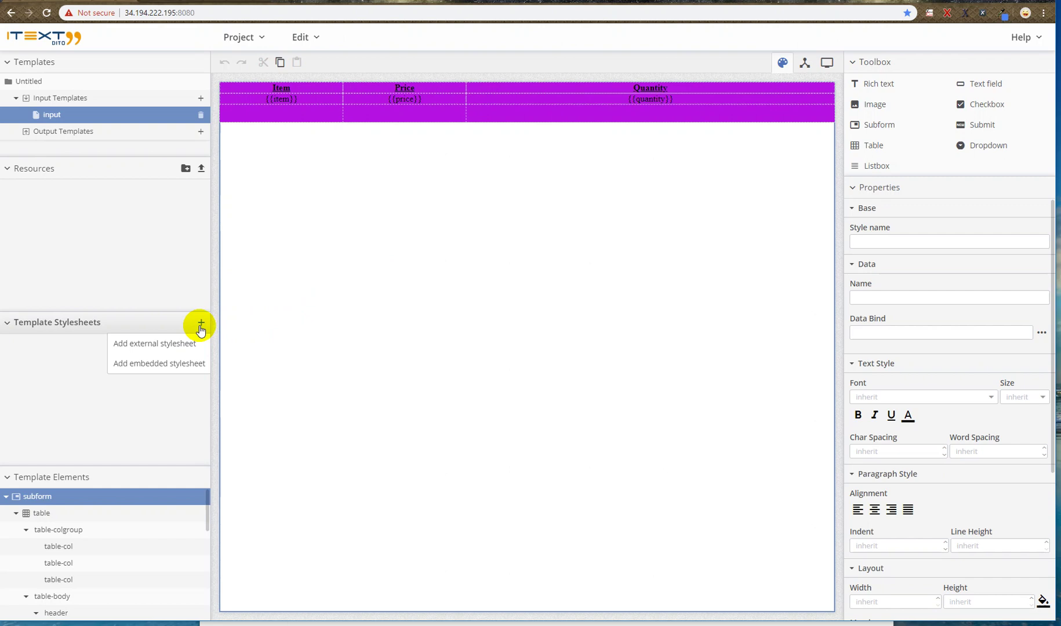
click(175, 365)
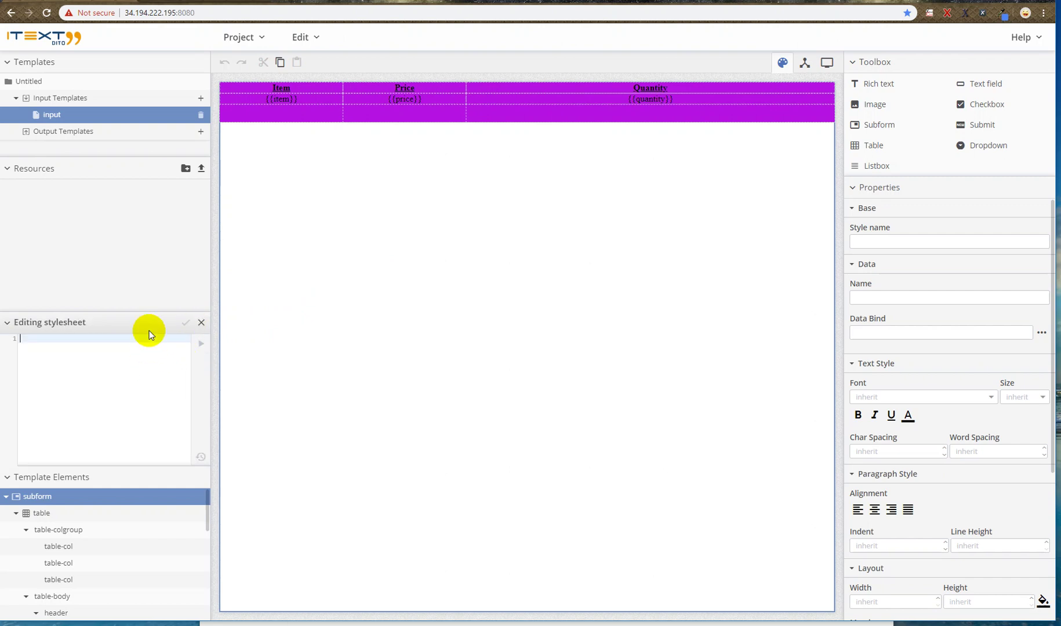
Write a .table rule whose background-image url is the copied logo address, and apply the embedded stylesheet
text(.table{)
key(Return)
text(b)
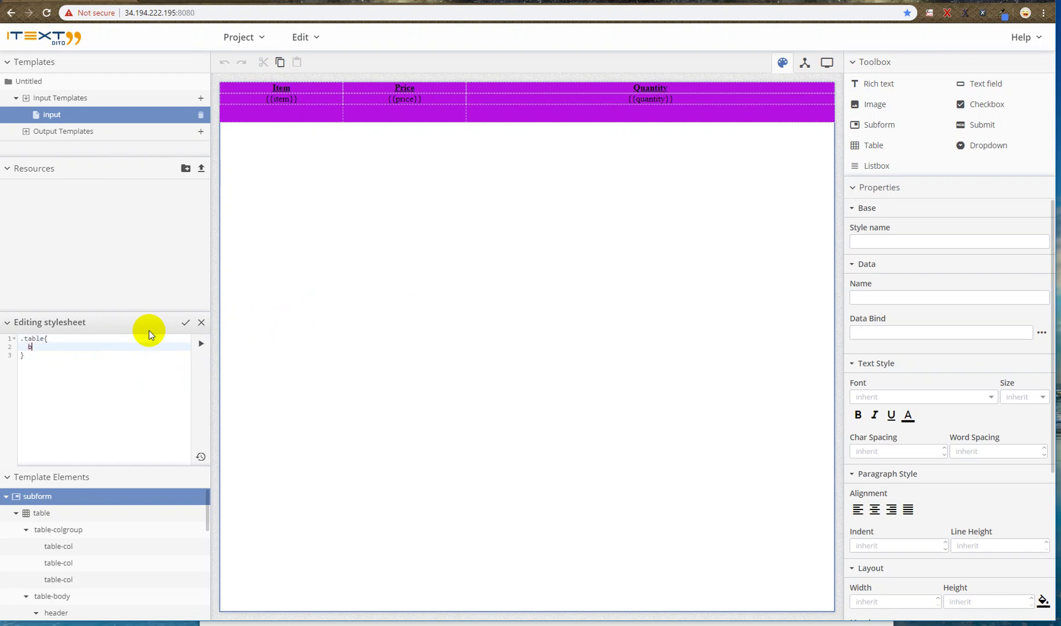
text(ackgroung)
key(BackSpace)
text(d-image: url(")
key(ctrl+v)
key(End)
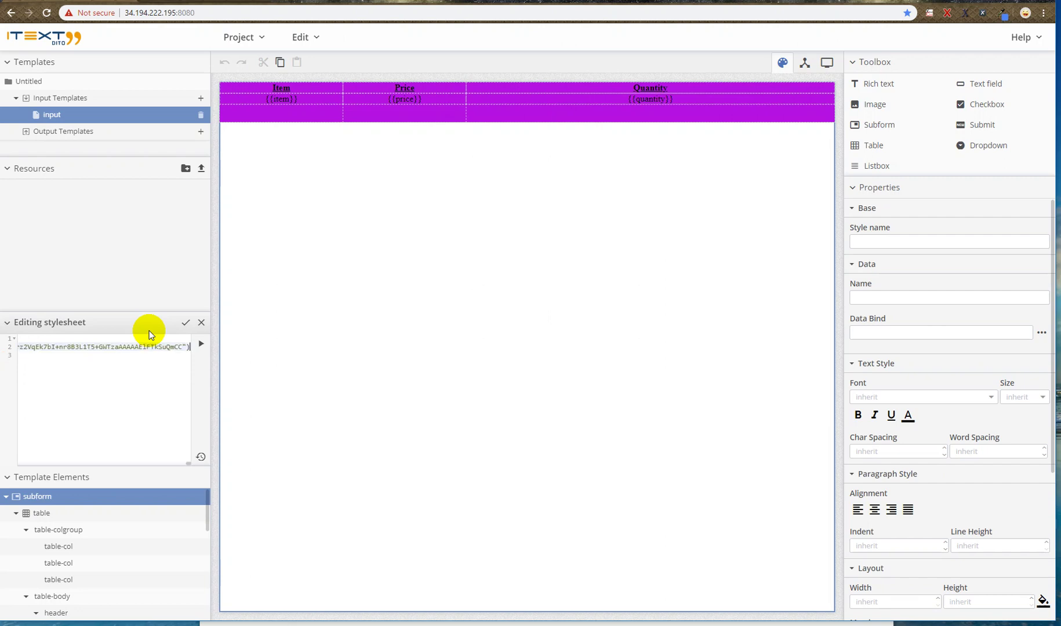
text(;)
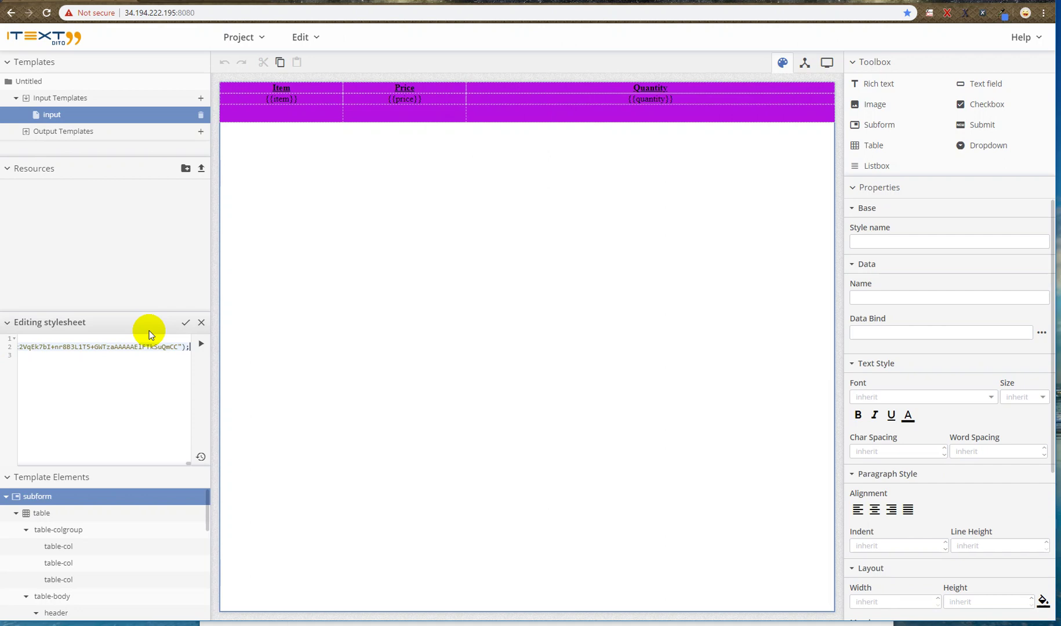
click(186, 325)
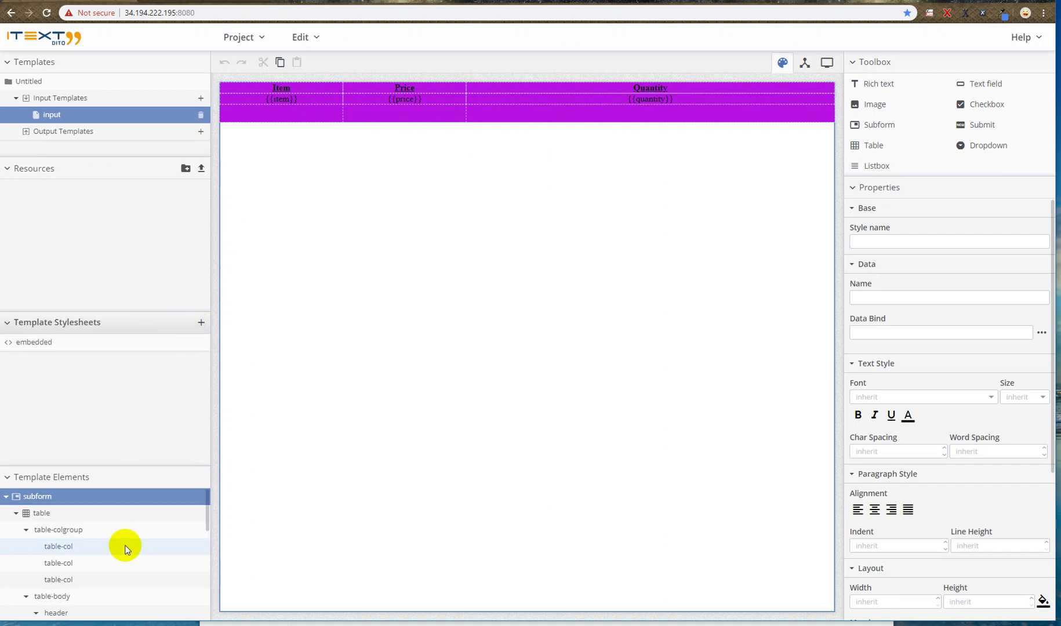
Assign the style name "table" to the whole table element
click(121, 515)
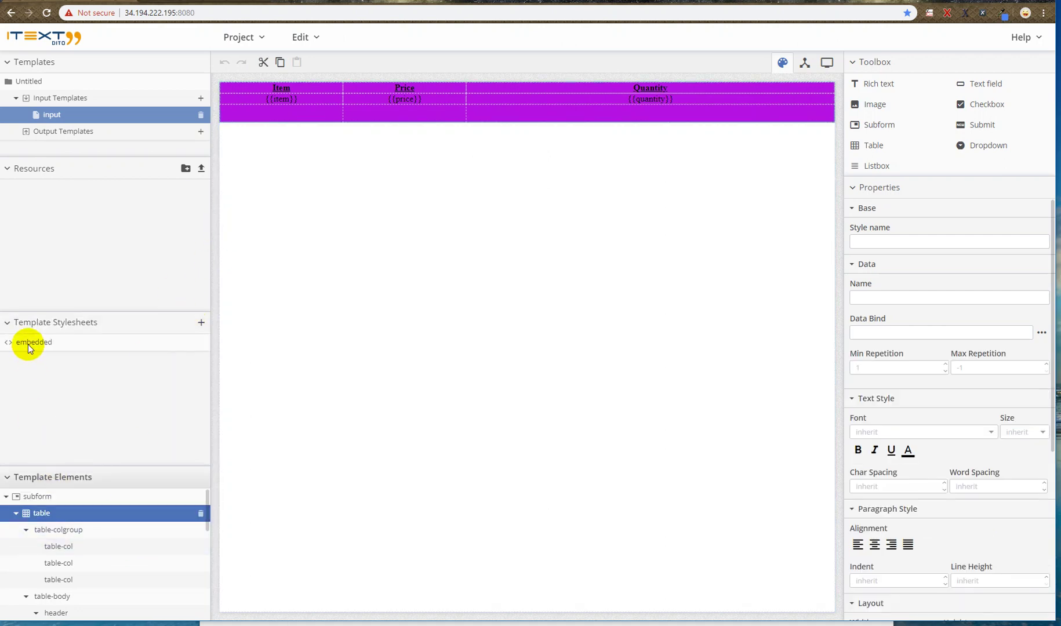
click(908, 238)
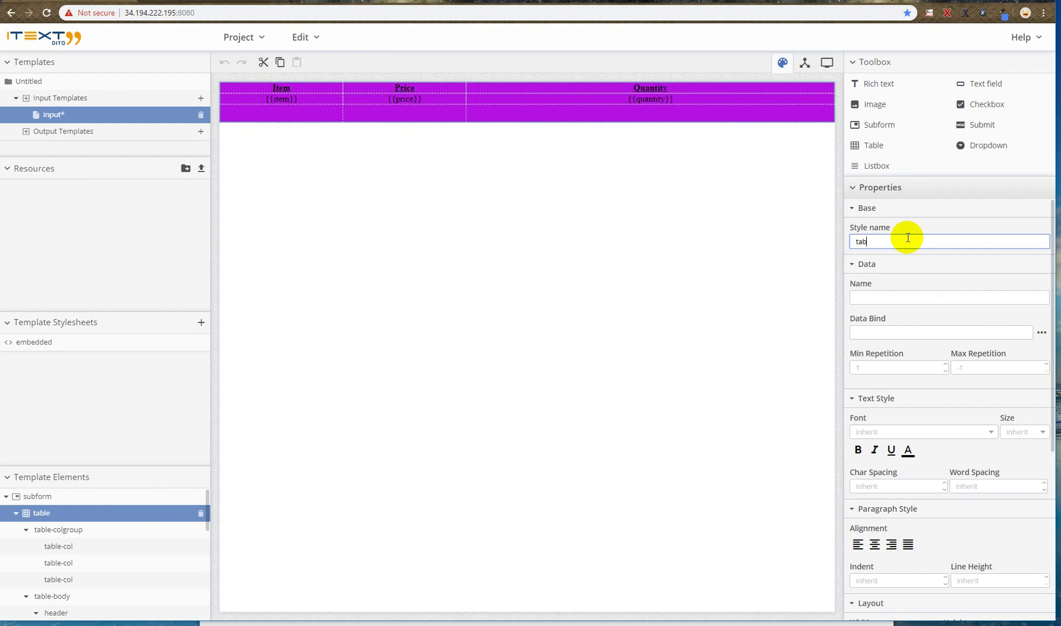
text(table)
key(Return)
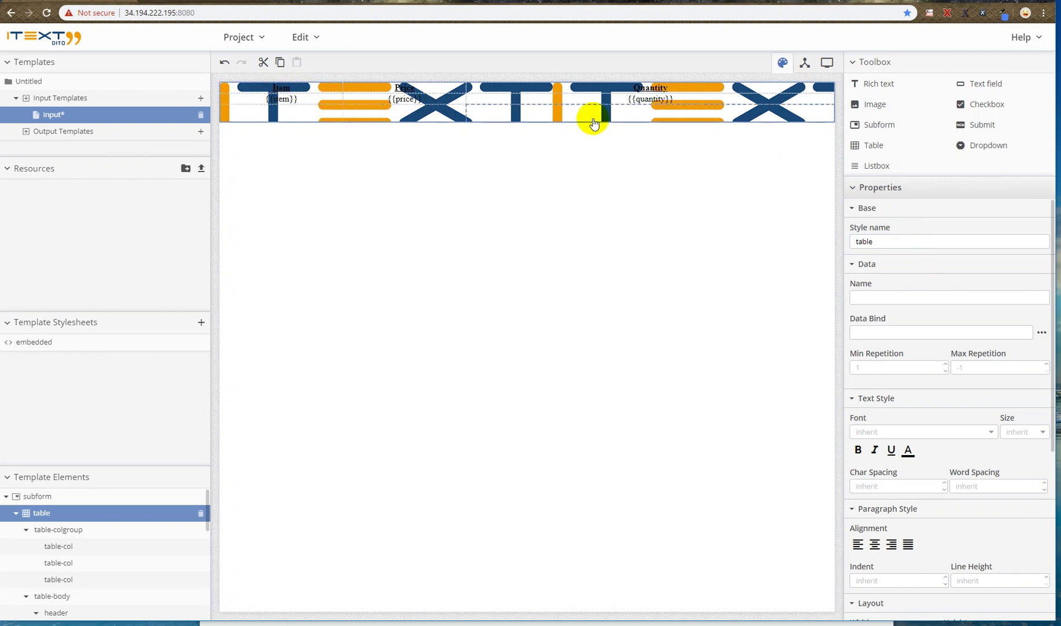
Save the template and preview the table with its logo background before returning to the design view
click(828, 62)
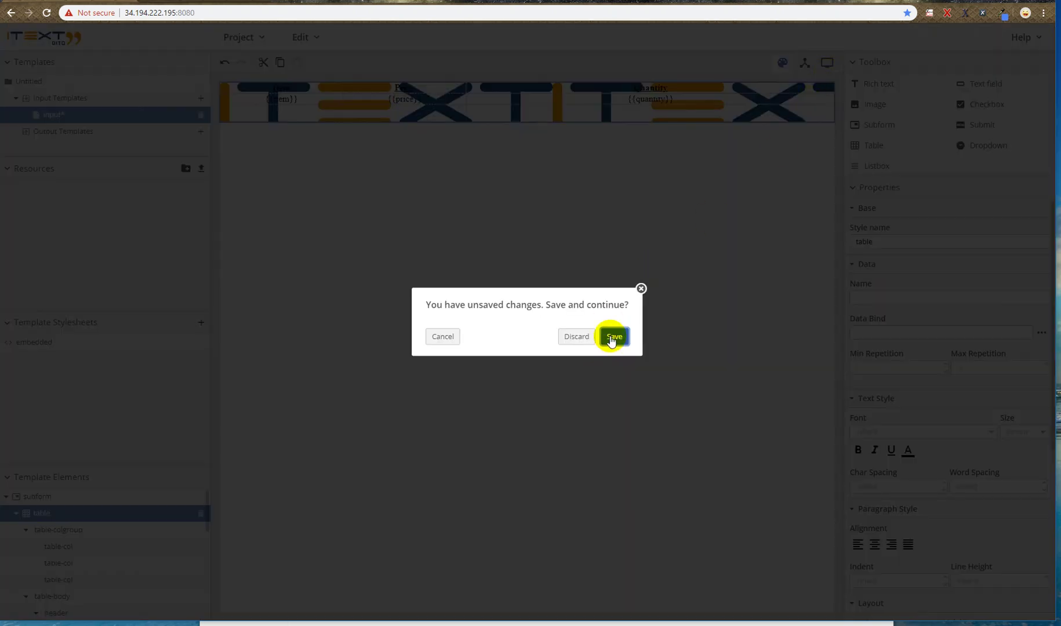
click(614, 336)
click(692, 474)
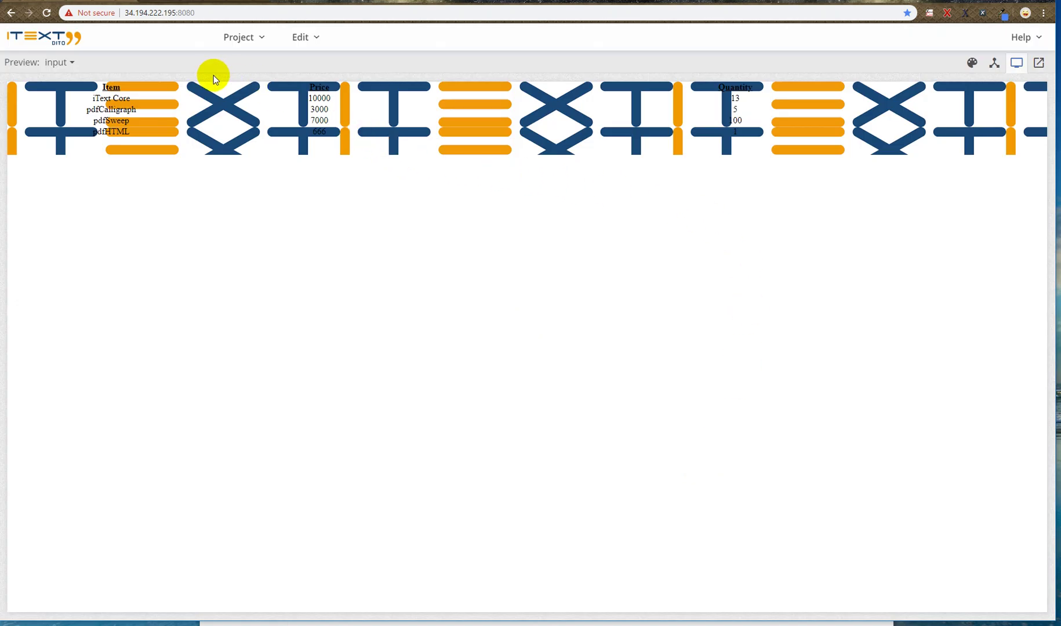
click(970, 65)
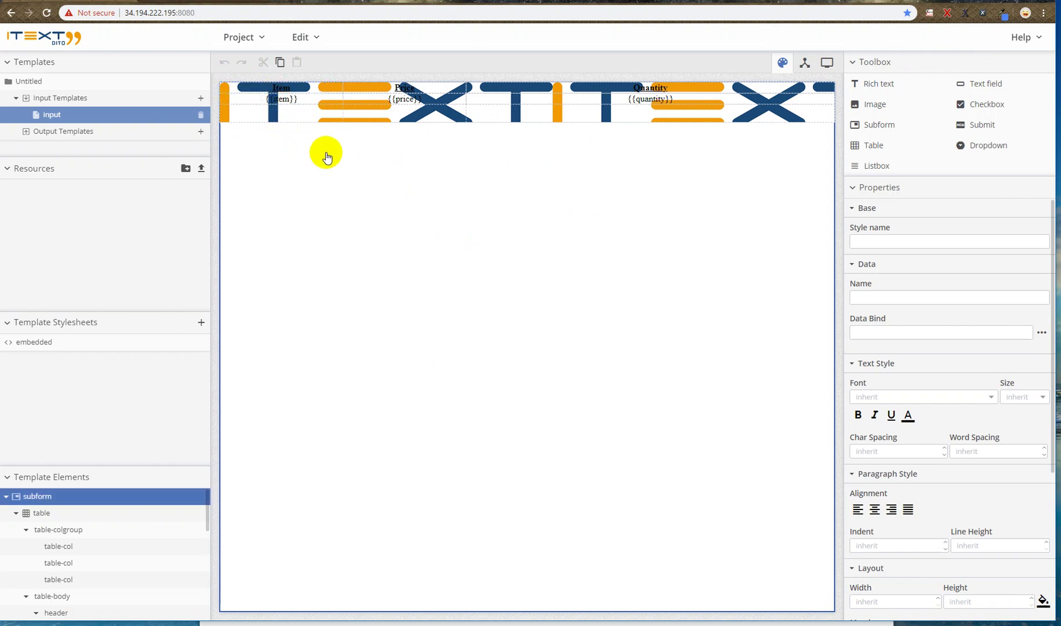
Set individual padding on the Item heading text: 10px at the top and 15px at the bottom
click(250, 91)
scroll(936, 444, down, 3)
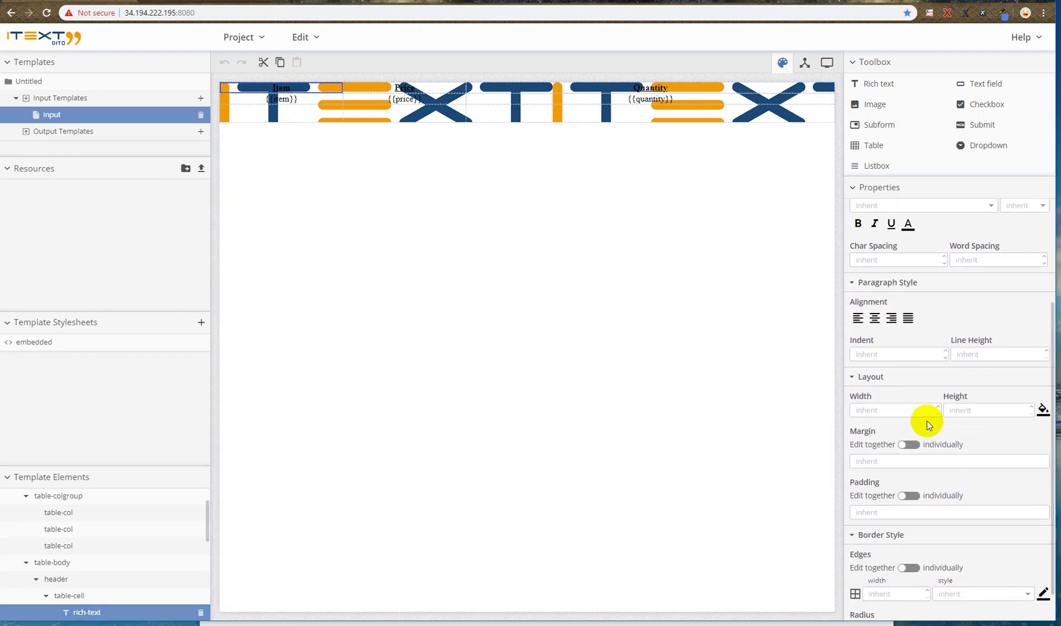
scroll(923, 409, down, 1)
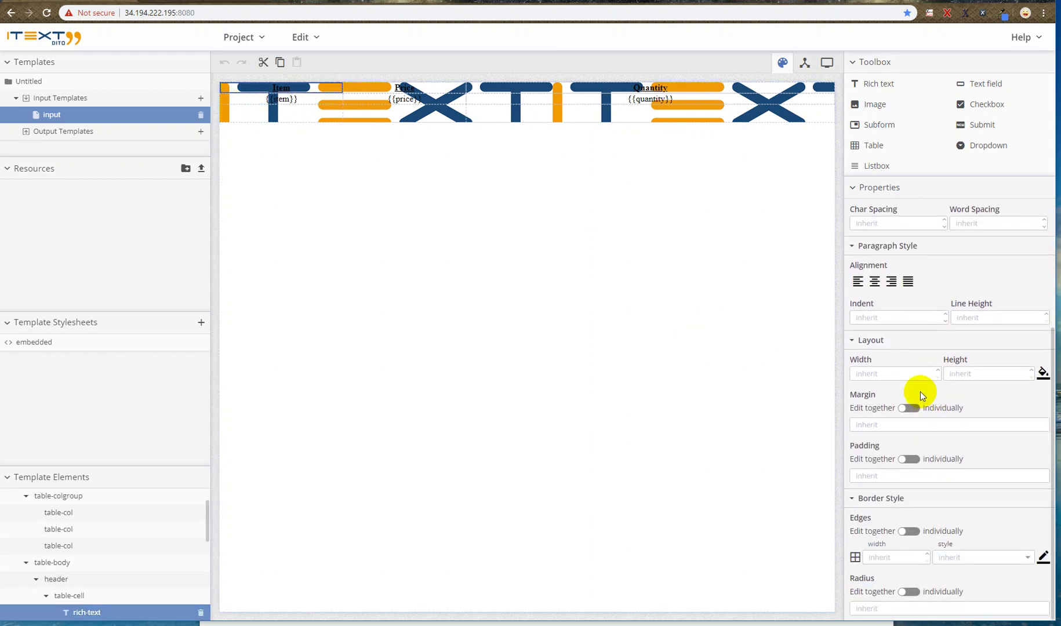
click(910, 460)
scroll(907, 478, down, 1)
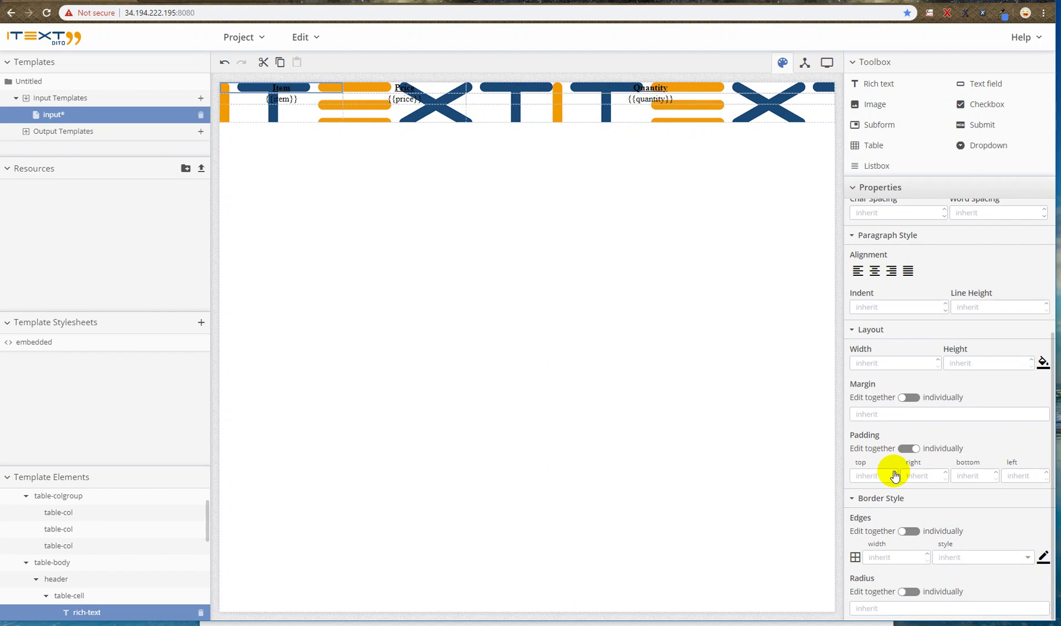
click(895, 473)
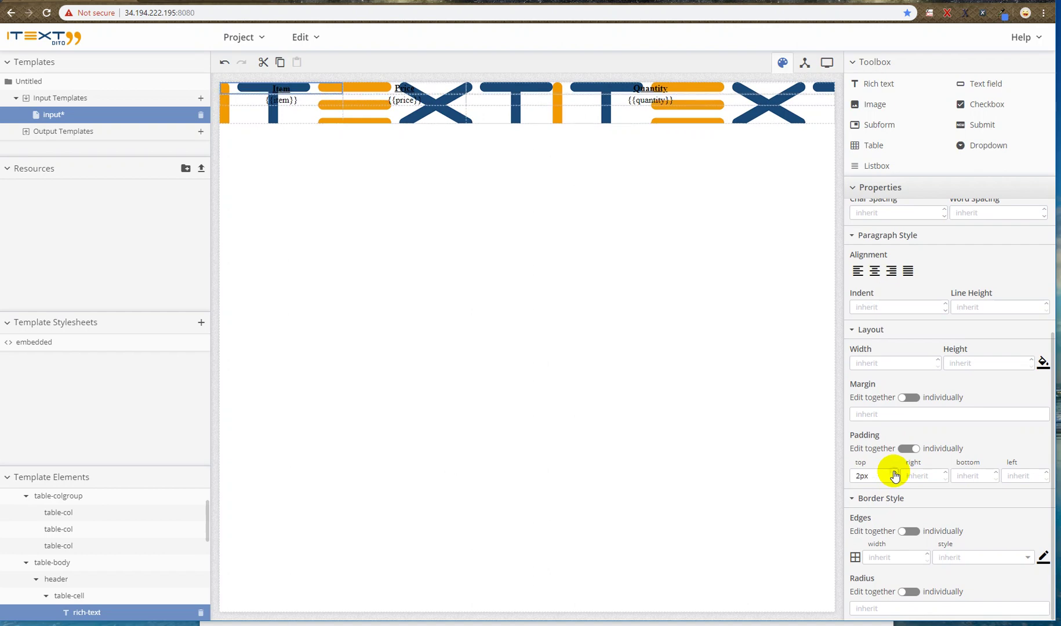
click(979, 477)
text(15p)
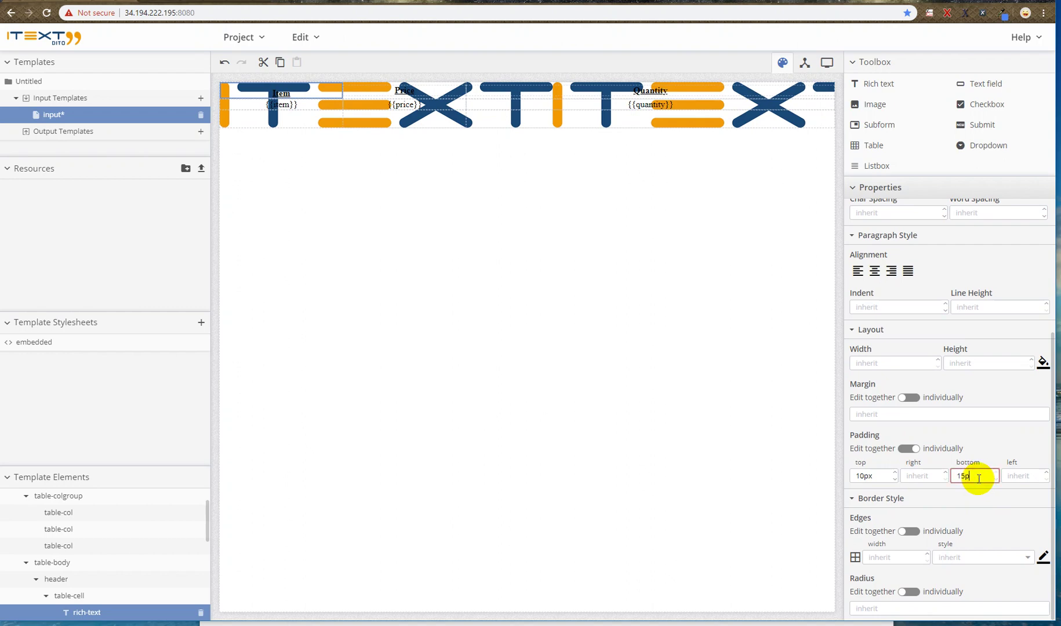
text(x)
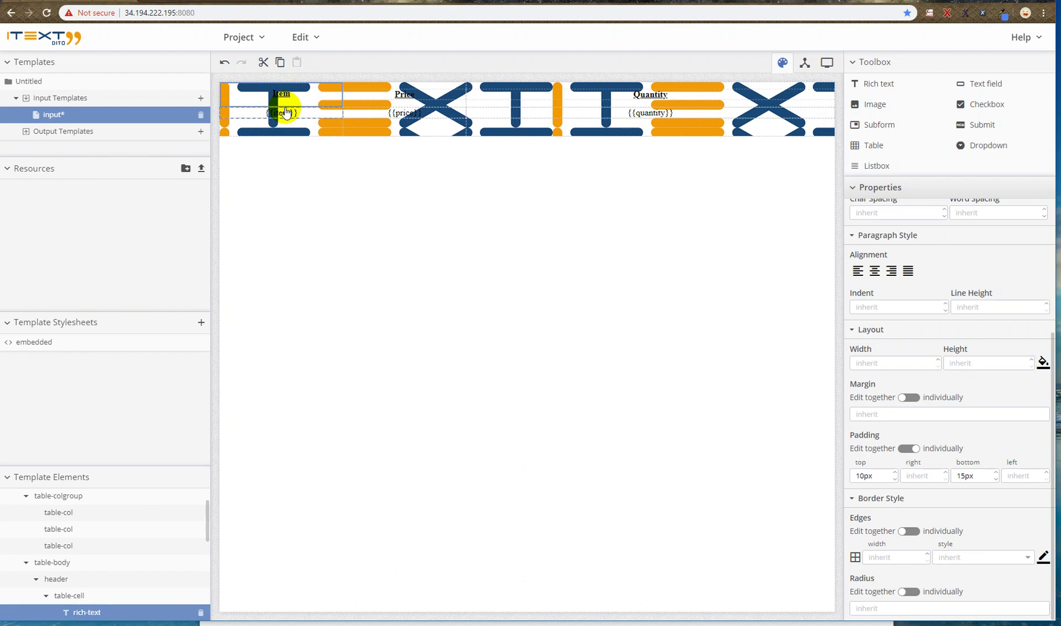
Switch the whole table's margins to individual editing and set the top margin to 17px
scroll(87, 577, up, 2)
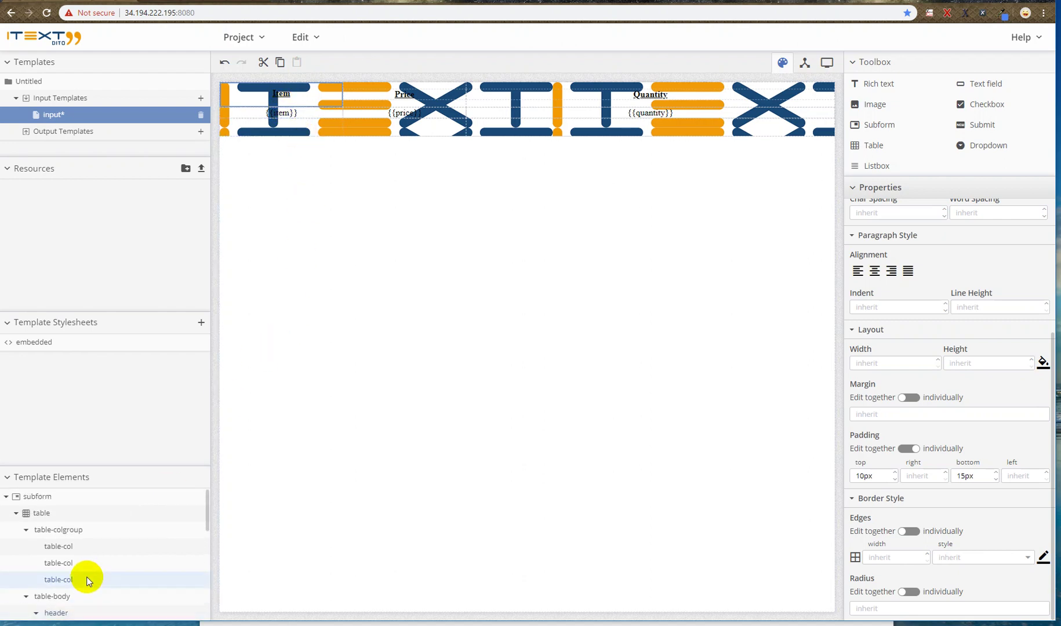
click(90, 520)
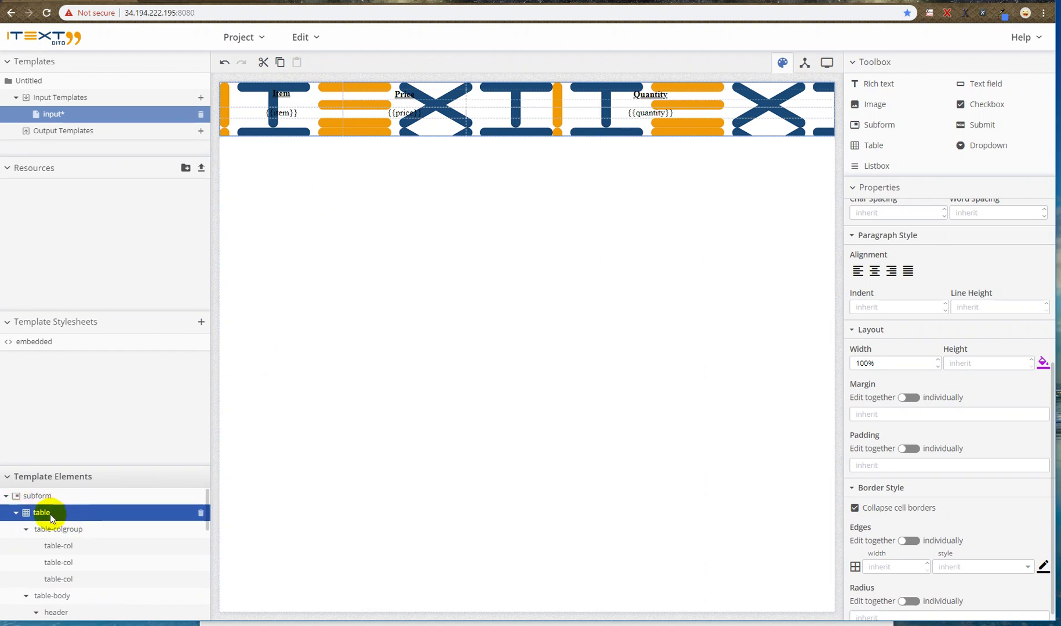
scroll(920, 451, up, 2)
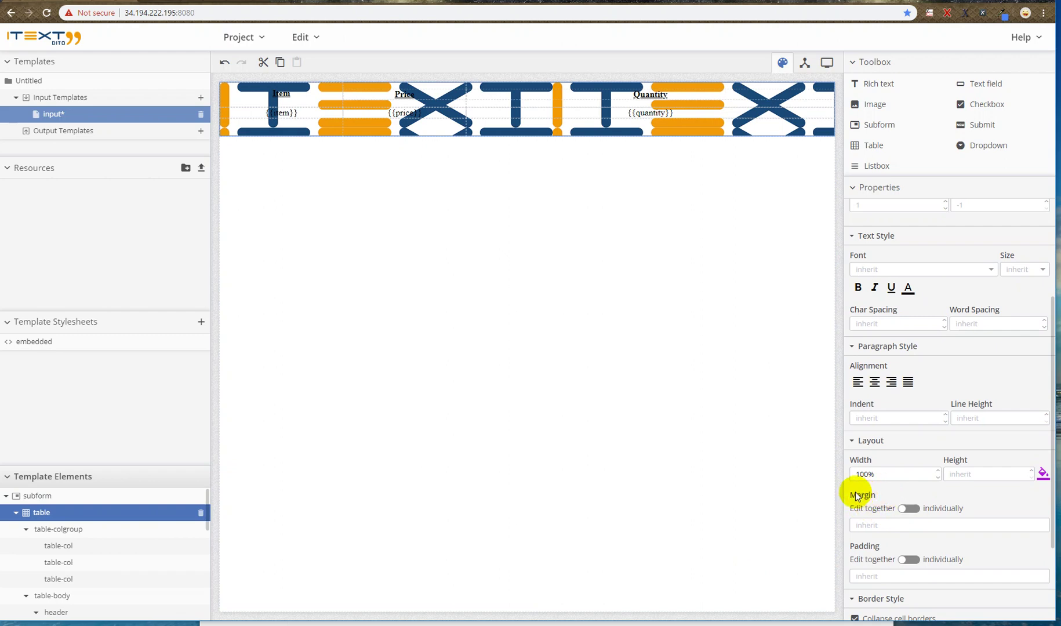
click(856, 524)
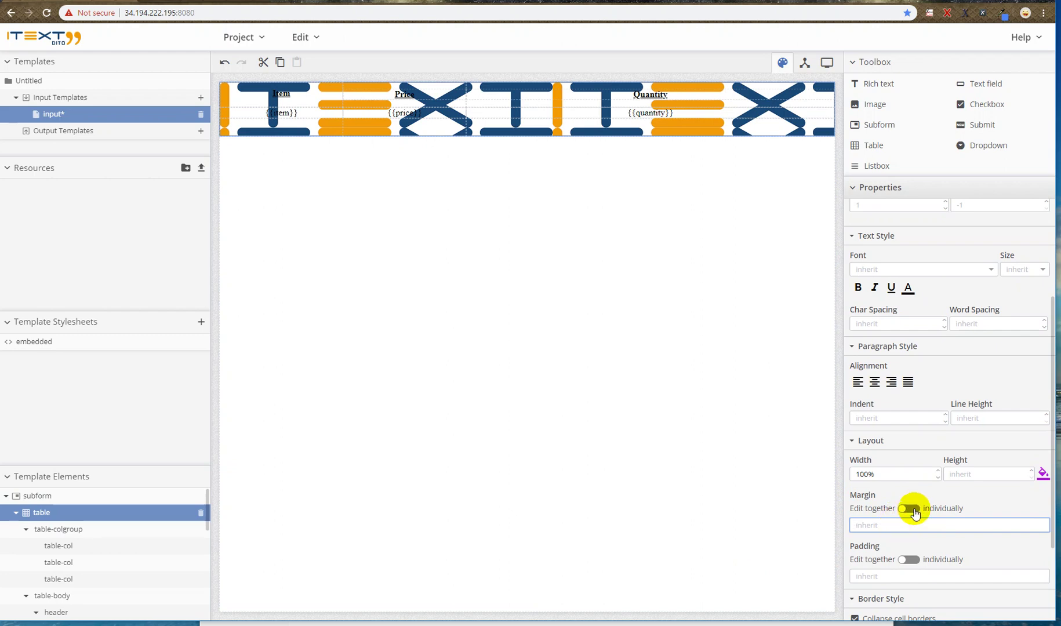
click(915, 510)
scroll(922, 441, down, 2)
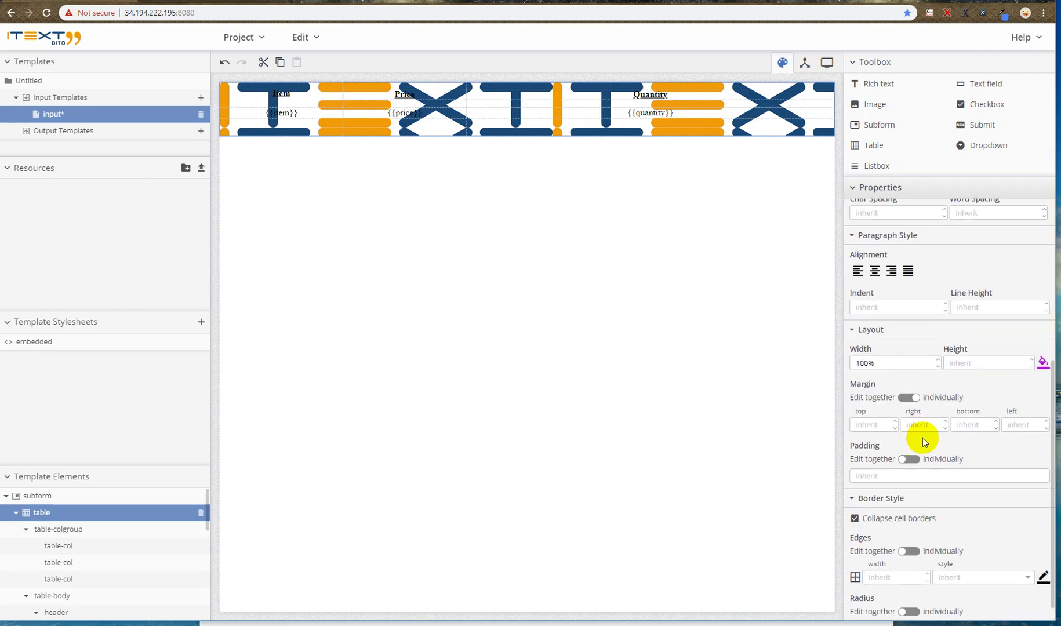
click(895, 423)
click(895, 423)
click(896, 422)
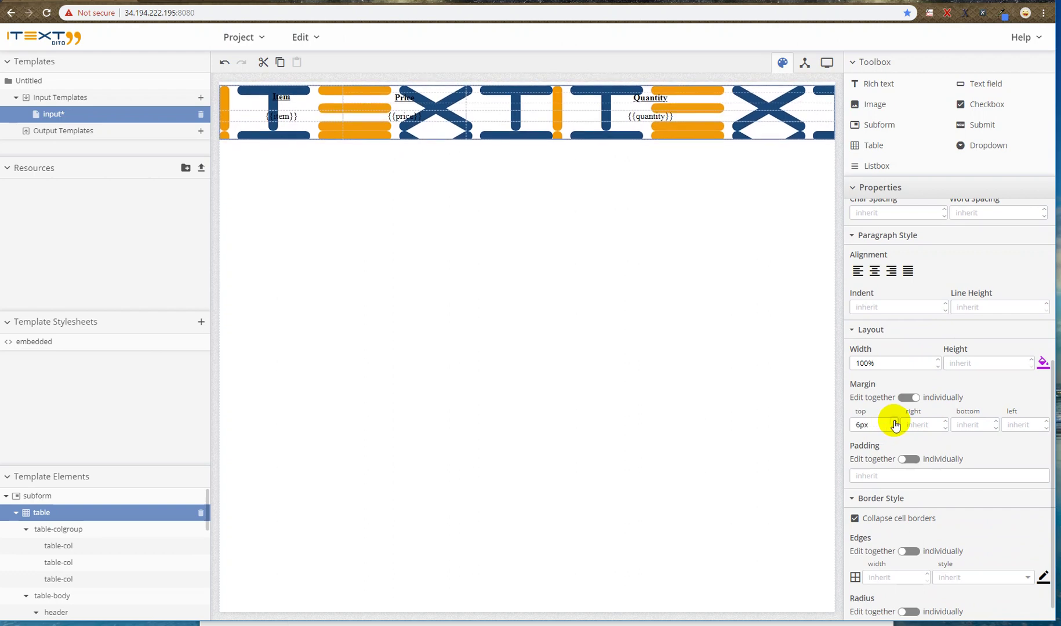
click(895, 423)
click(896, 423)
click(895, 423)
click(895, 423)
click(896, 423)
click(896, 422)
click(896, 423)
click(895, 423)
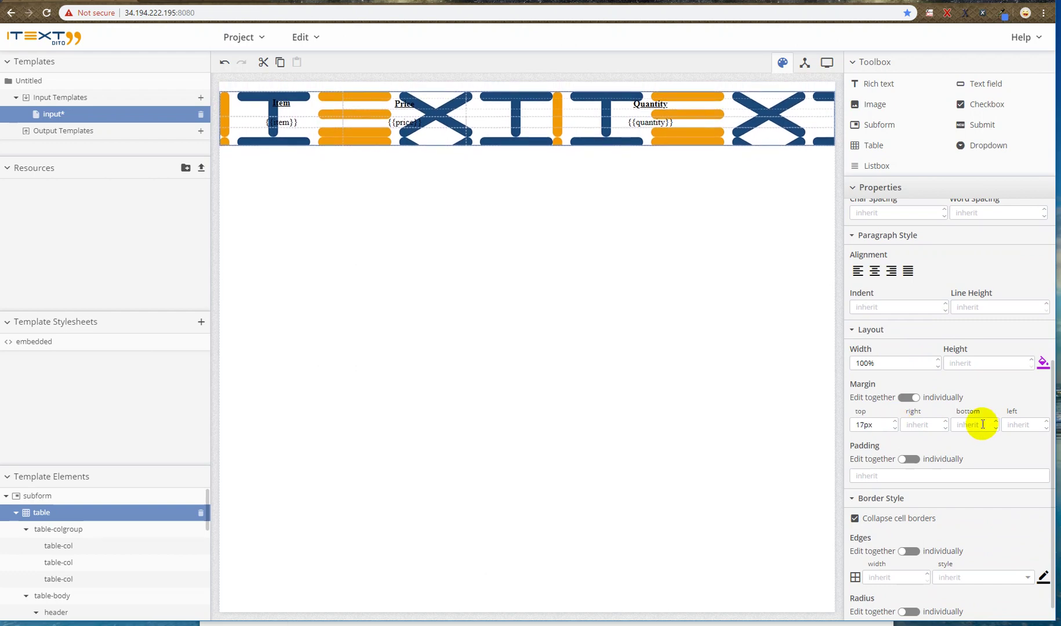
Set the table's bottom margin to 20px and its left margin to 15px
click(983, 424)
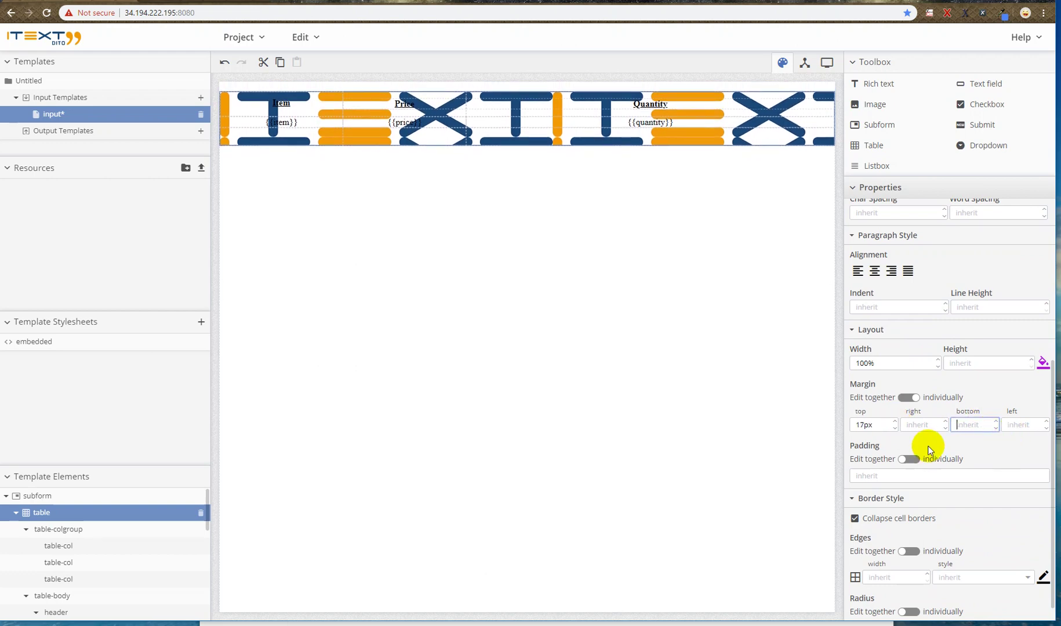
text(20px)
click(929, 450)
click(1015, 425)
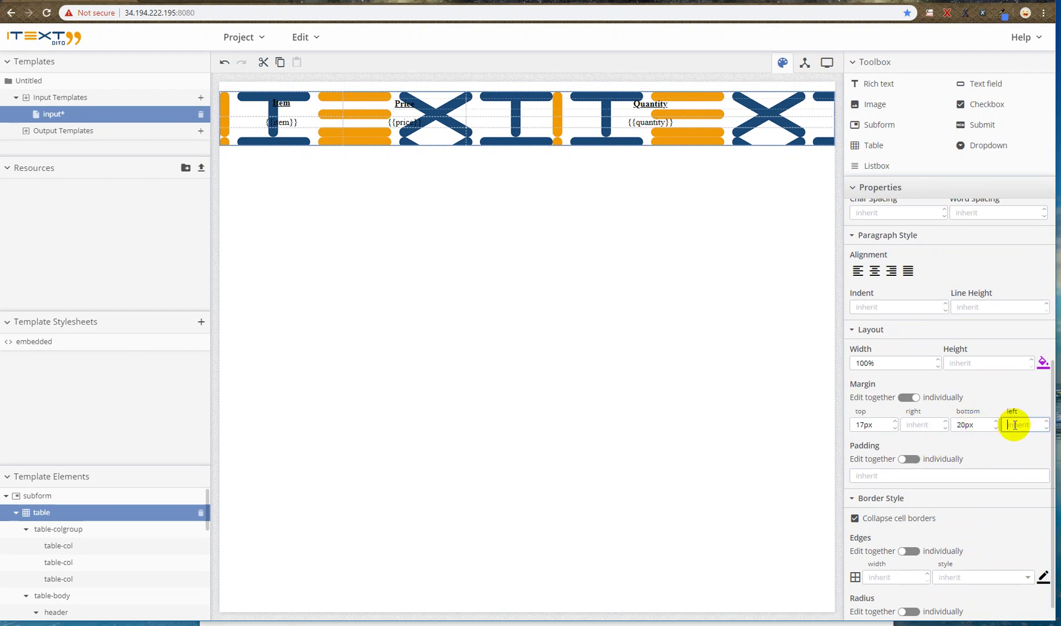
text(15px)
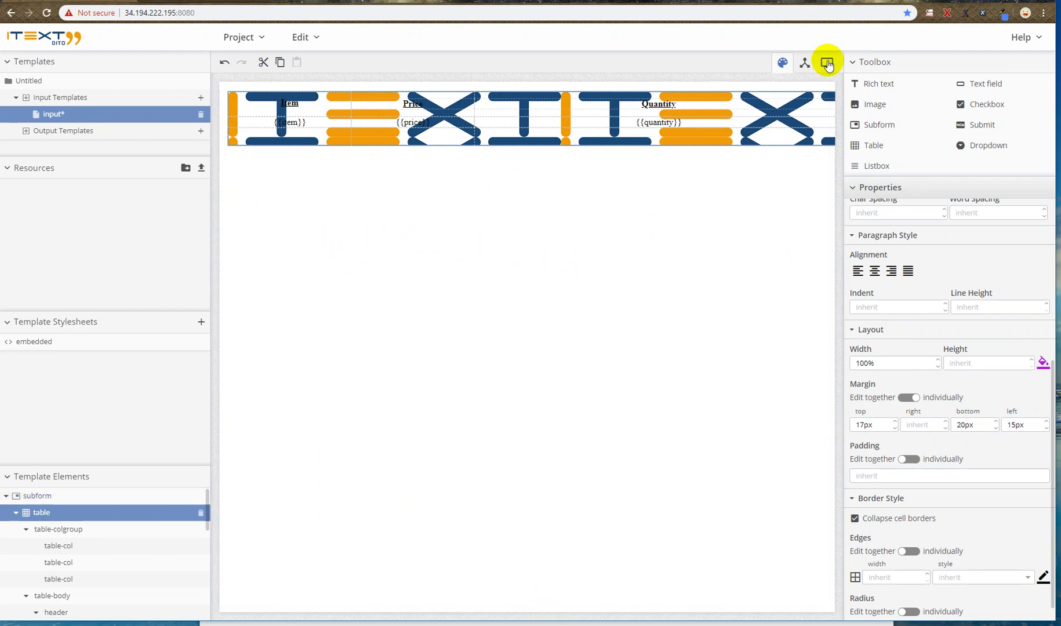
Save the template and preview the table with the data.json sample data before returning to the design view
click(827, 64)
click(611, 334)
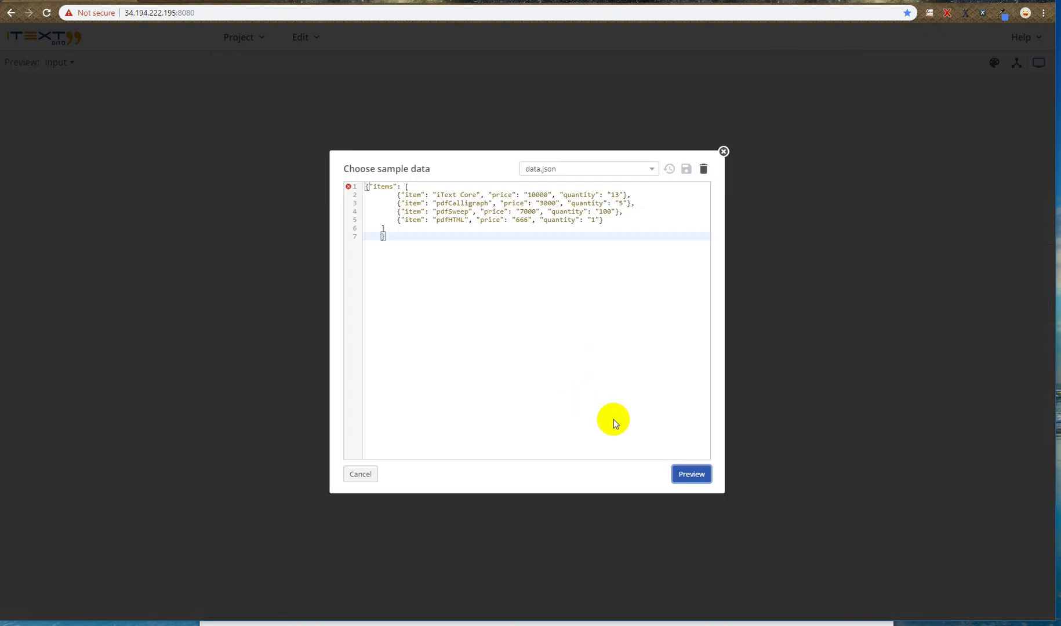
click(688, 475)
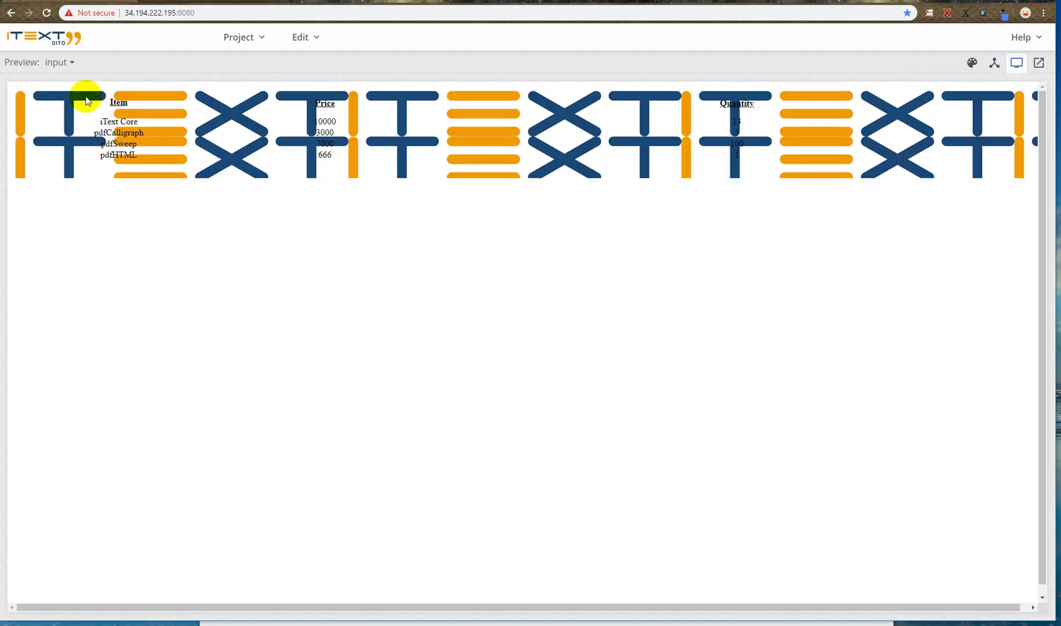
click(973, 63)
click(377, 217)
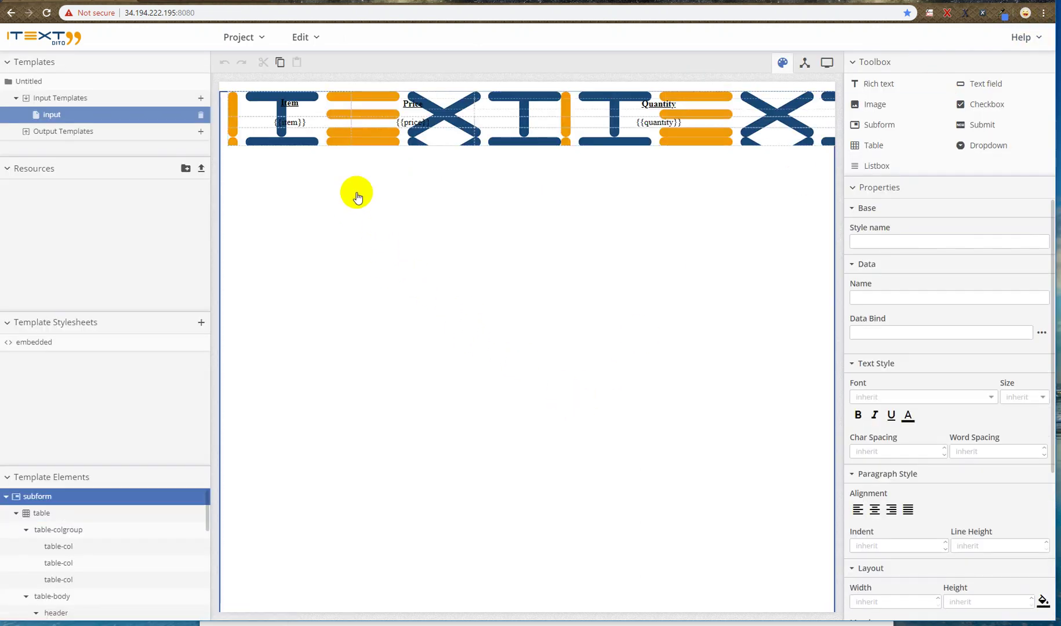
Switch the whole table's border edges to individual editing
click(81, 517)
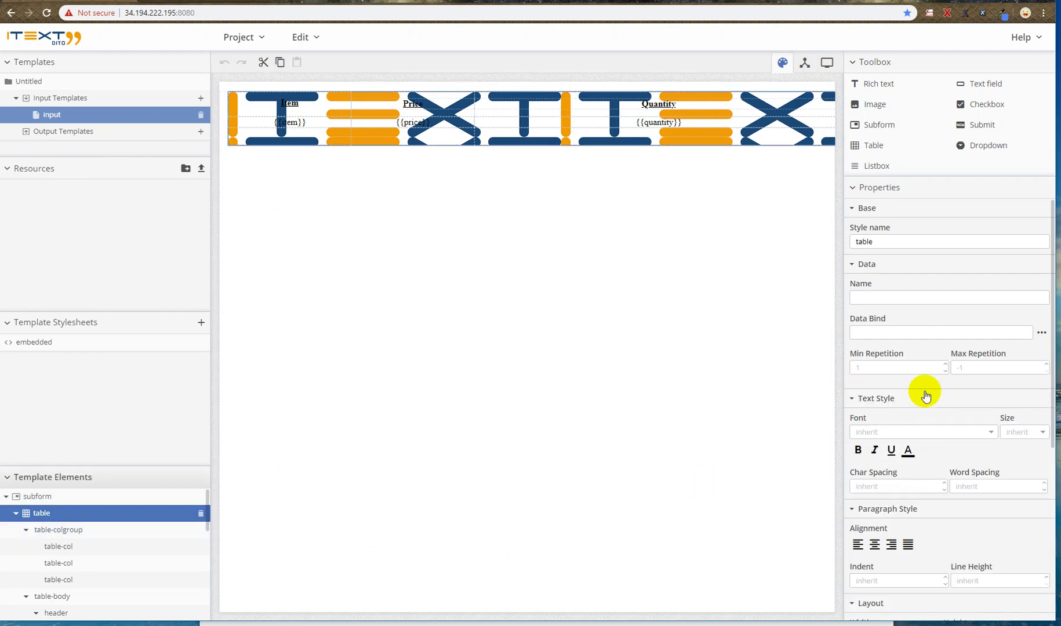
scroll(926, 396, down, 4)
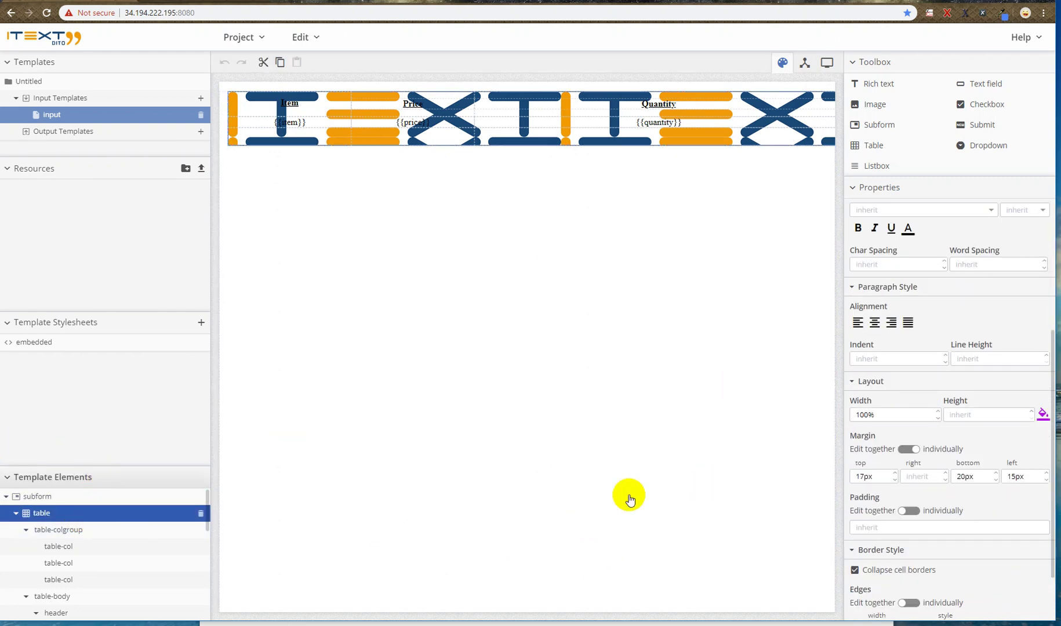
scroll(874, 465, down, 1)
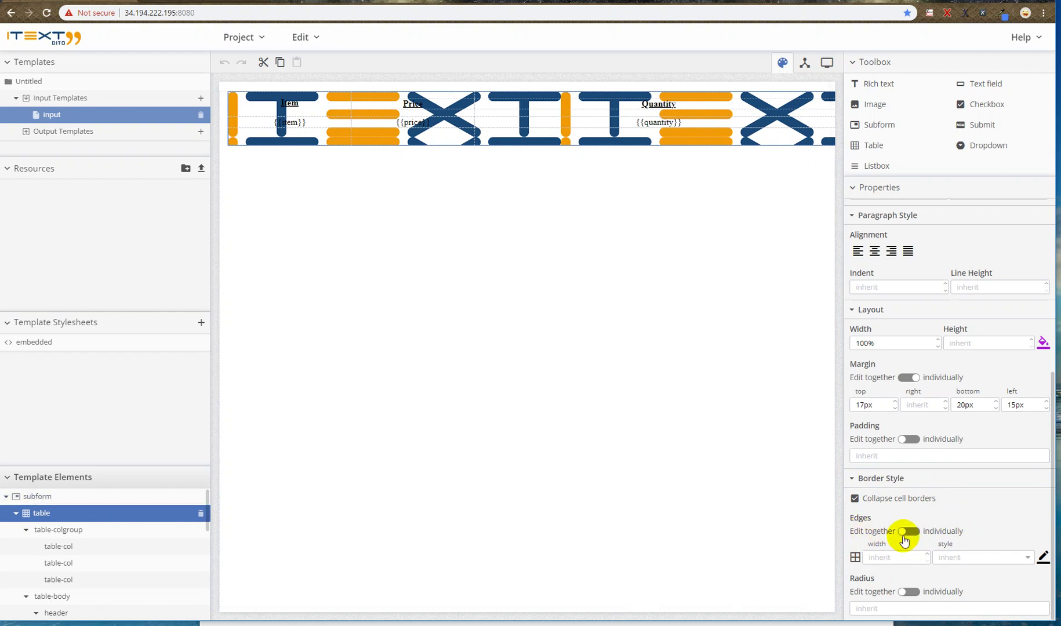
click(909, 532)
scroll(912, 534, down, 1)
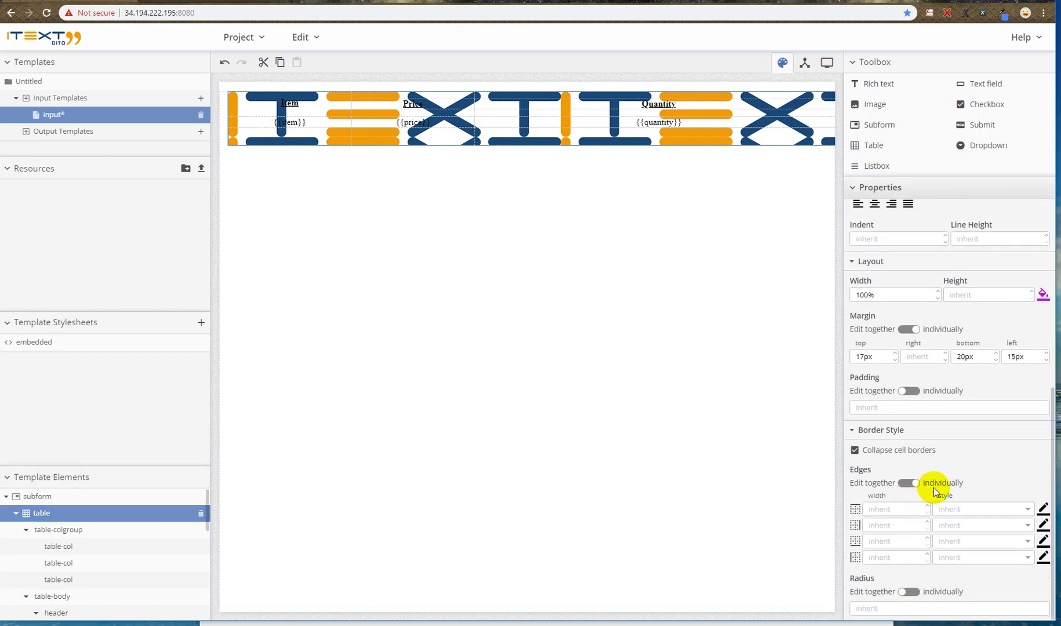
Give the table's top edge a double border 4px wide in yellow
click(1026, 511)
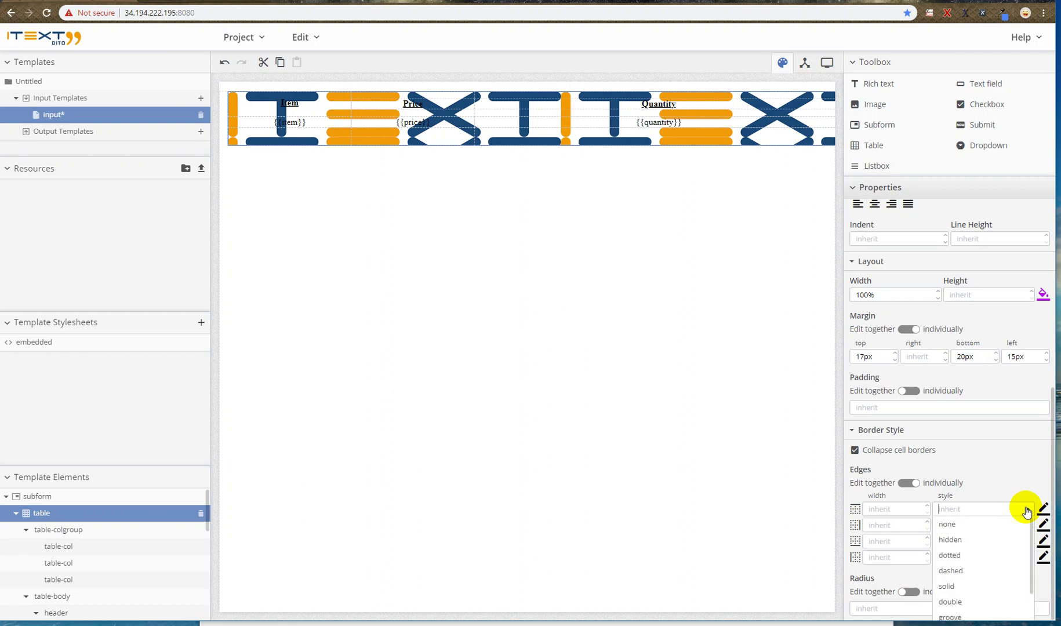
click(979, 555)
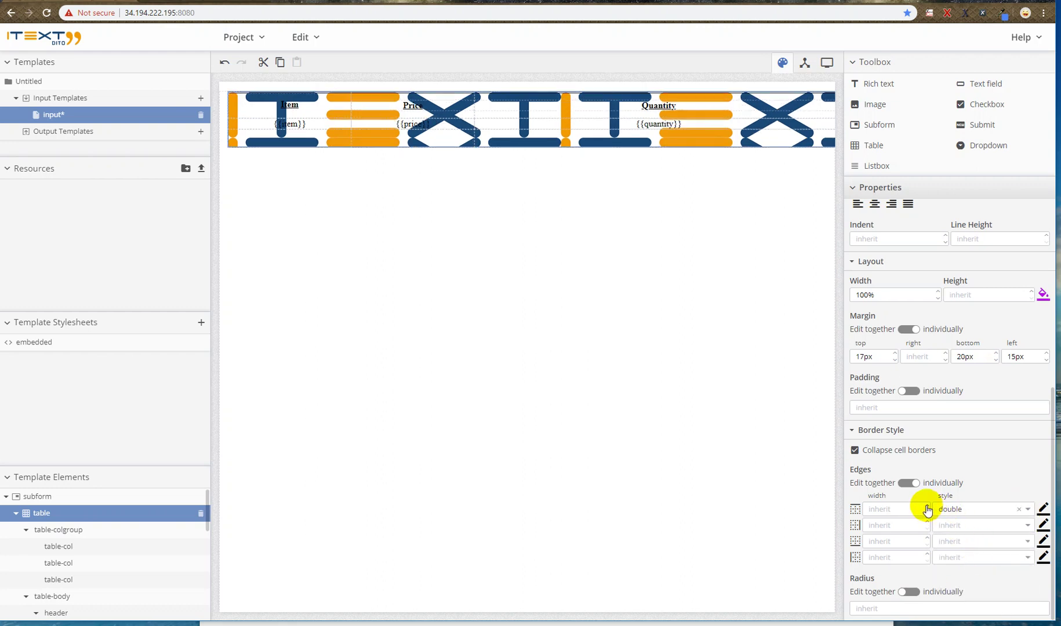
click(924, 507)
text(4px)
click(1043, 508)
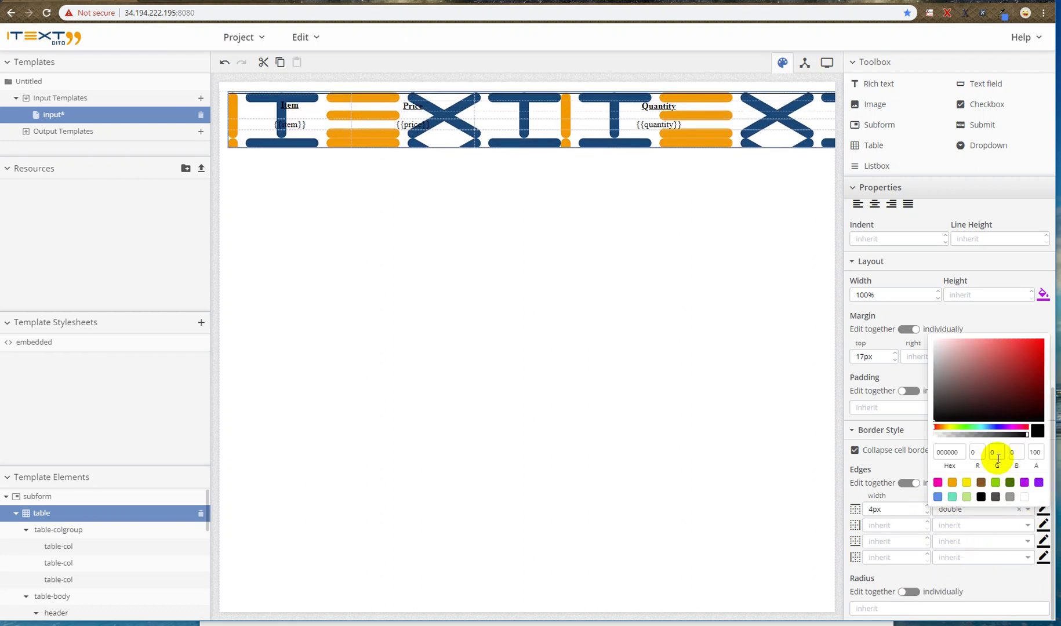
click(967, 483)
Give the table's right edge a dashed border 5px wide in purple
click(1029, 527)
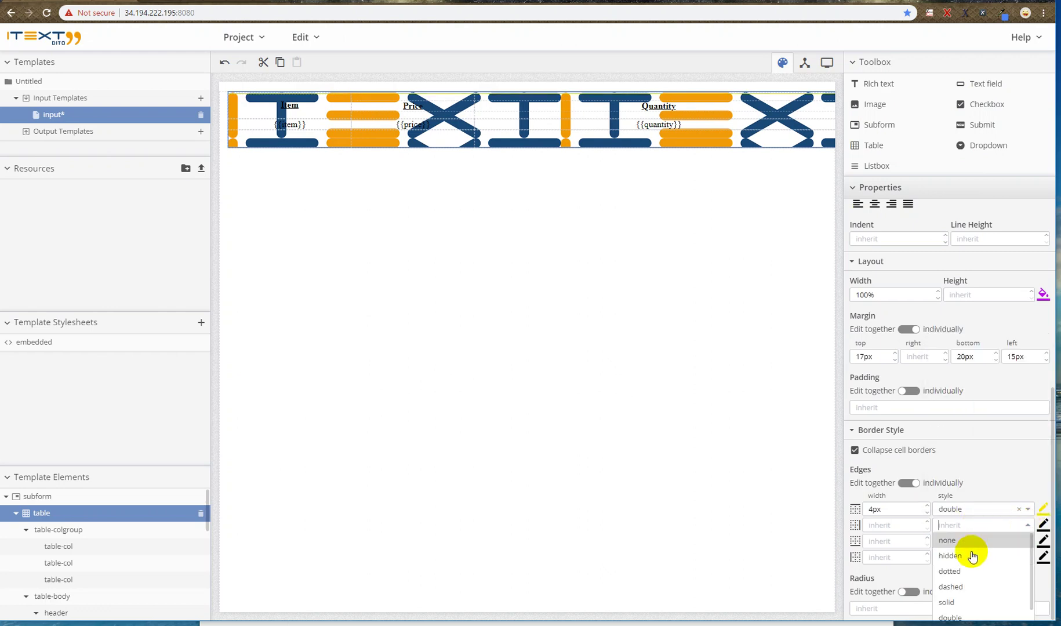
click(970, 583)
click(1044, 525)
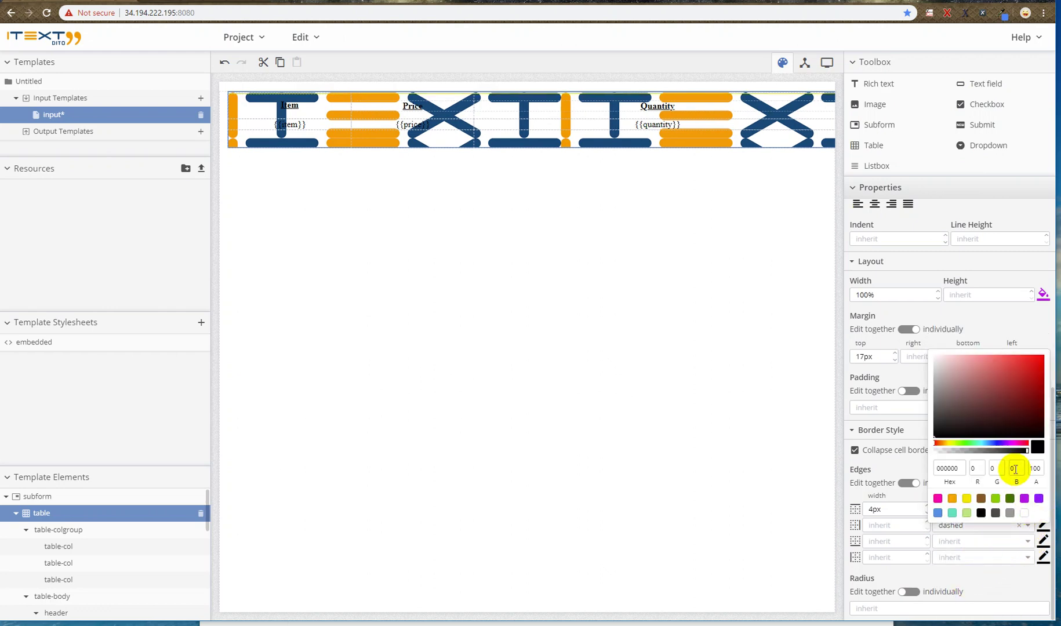
click(1016, 497)
click(927, 523)
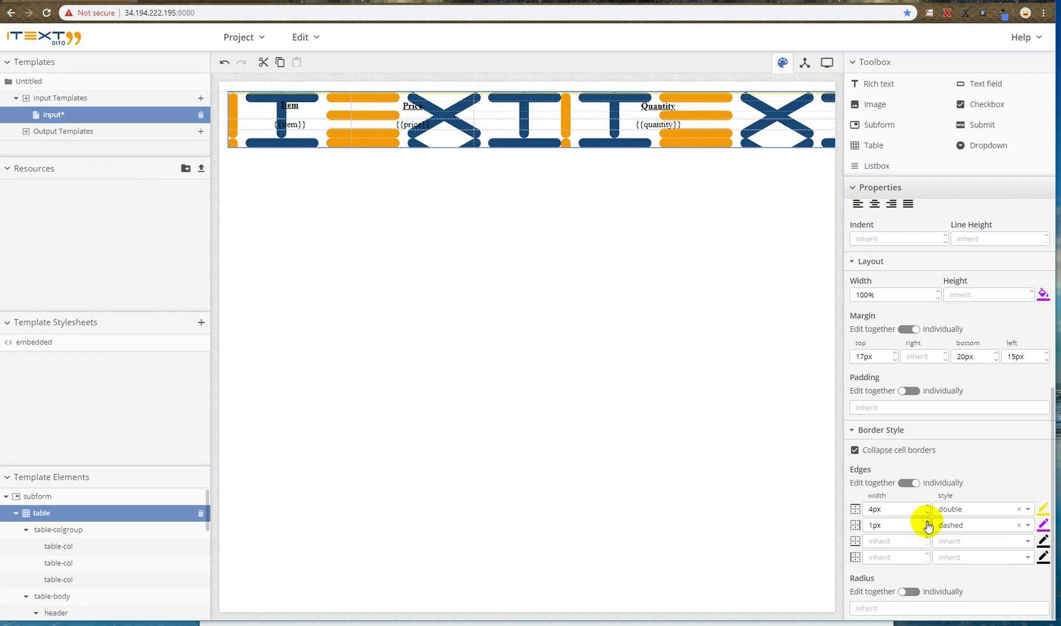
click(927, 523)
click(928, 522)
click(927, 522)
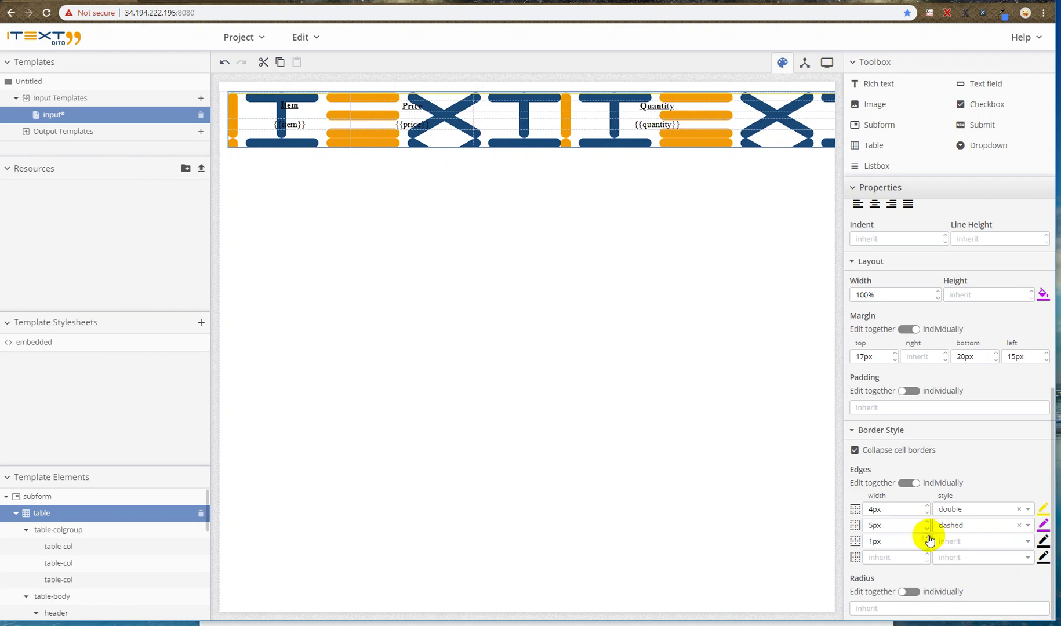
Set the table's bottom and left edges to 5px wide, with a solid style for the bottom and groove for the left
click(926, 554)
click(927, 555)
click(927, 555)
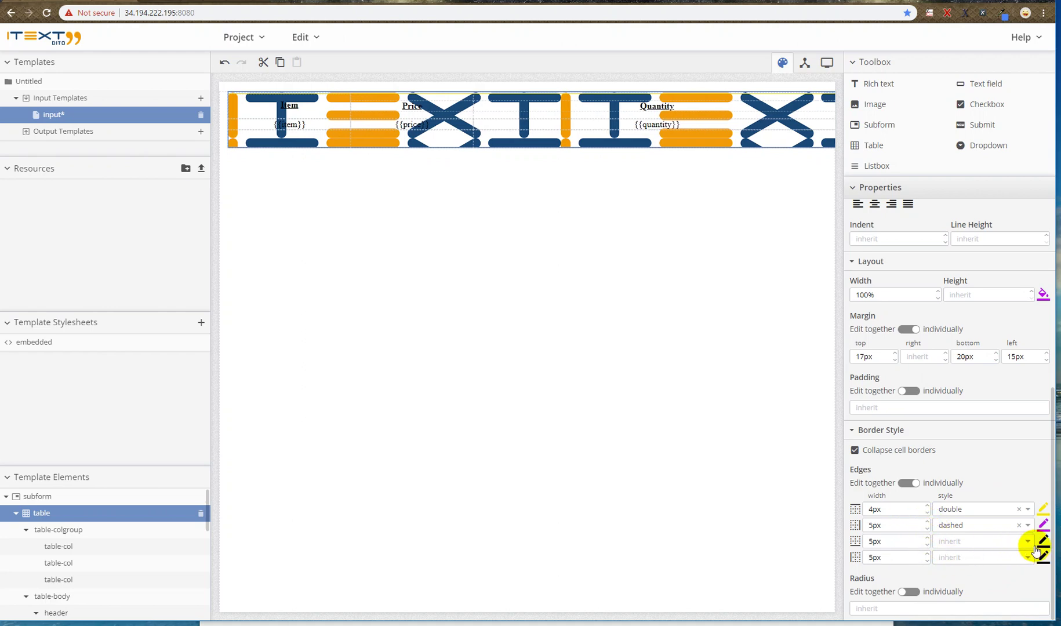
click(1032, 542)
scroll(967, 616, down, 1)
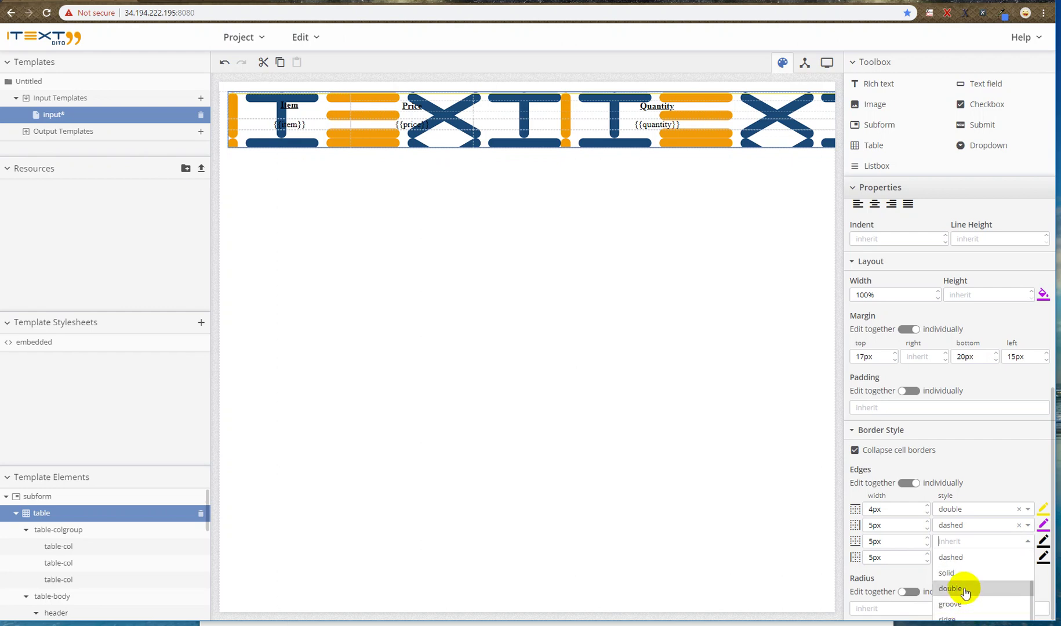
click(959, 581)
click(1026, 558)
scroll(978, 592, down, 5)
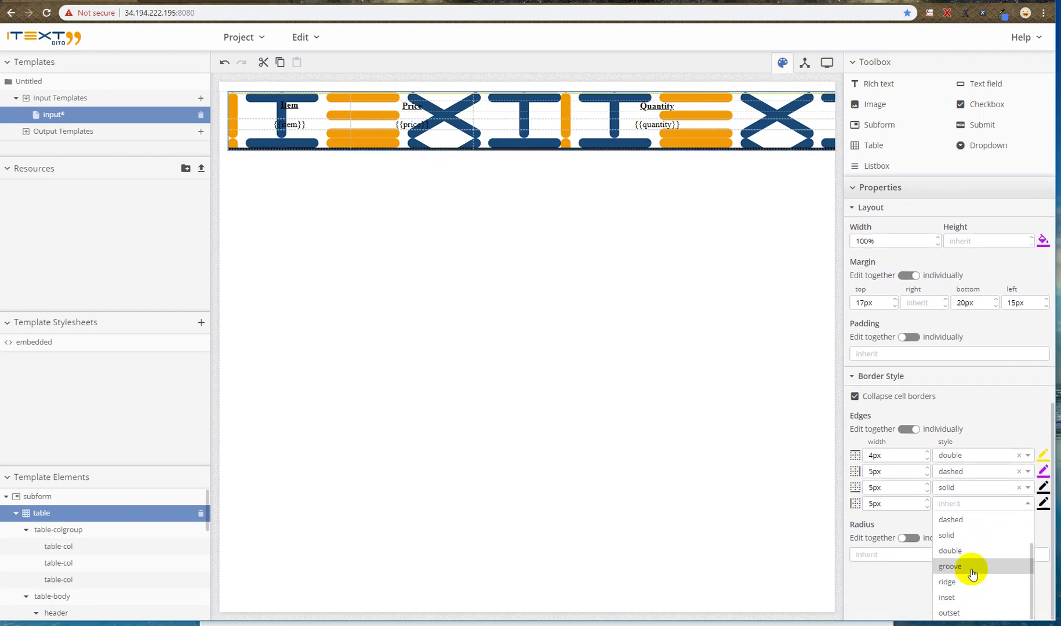
click(970, 567)
Colour the table's bottom edge red (D94949) and its left edge light blue
click(1043, 556)
click(1008, 383)
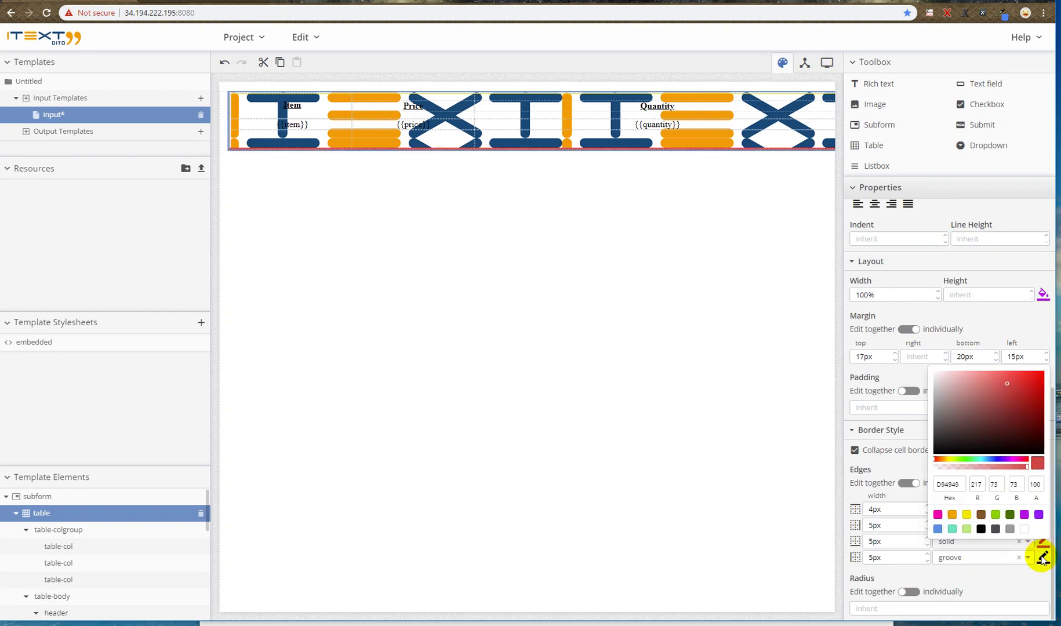
click(1043, 557)
click(1043, 557)
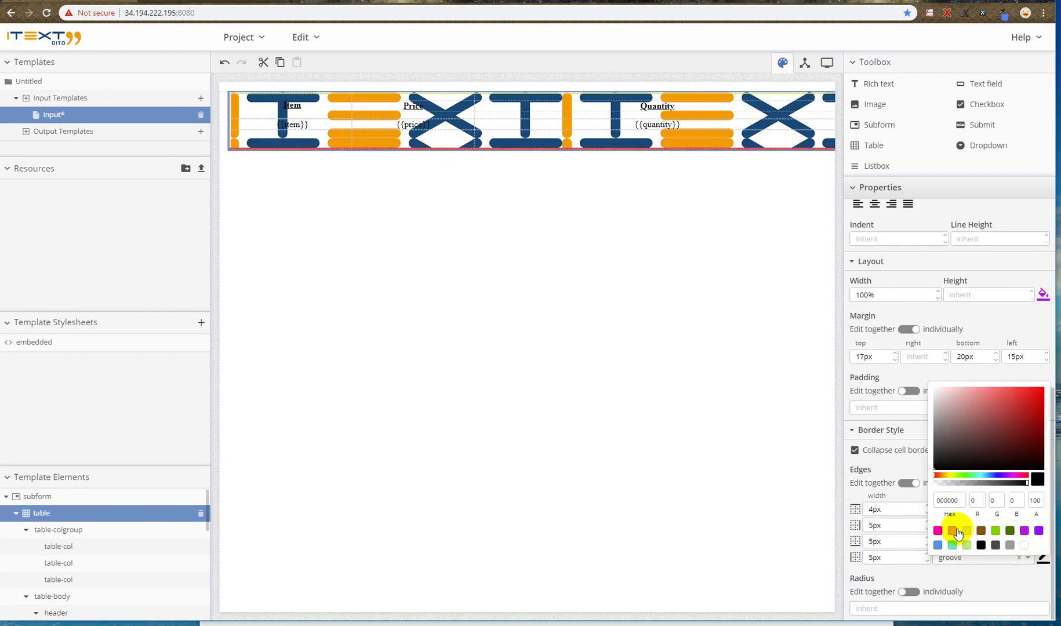
click(998, 577)
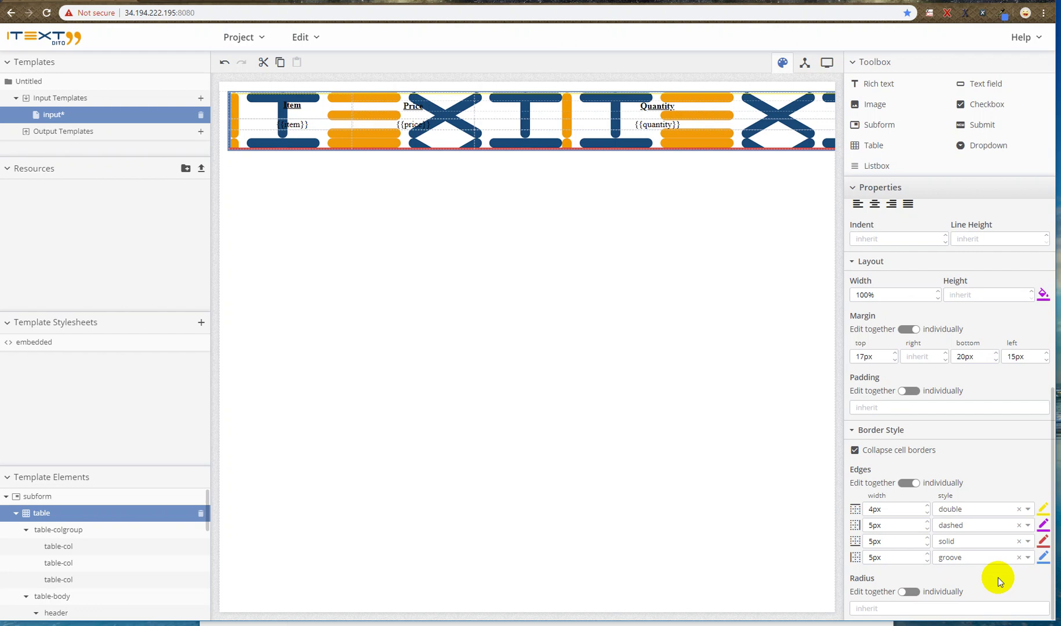
click(417, 248)
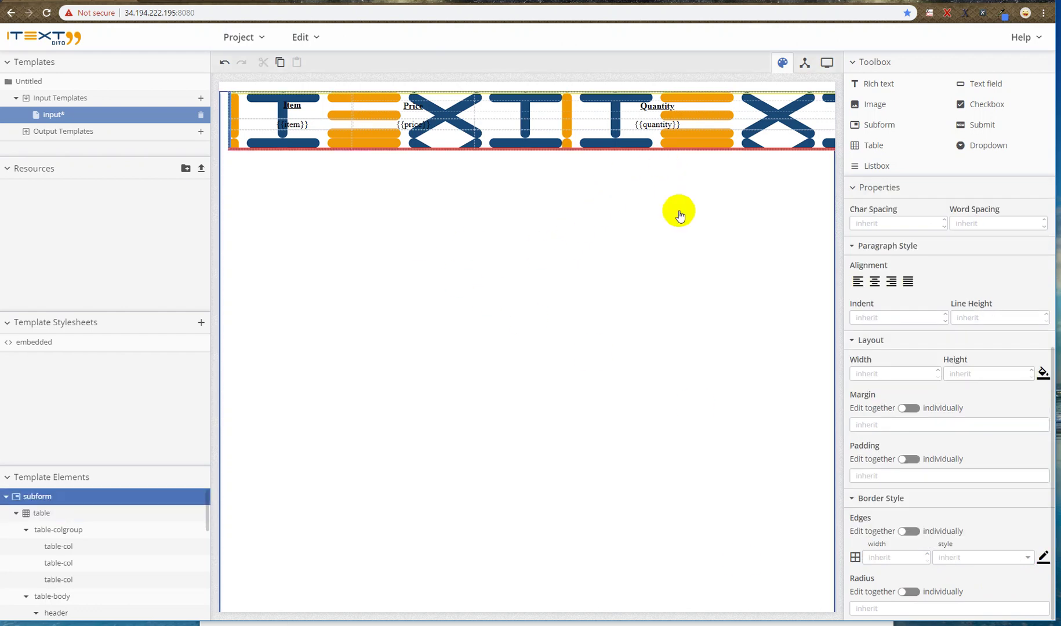
Set the whole table's width to 560px
click(88, 517)
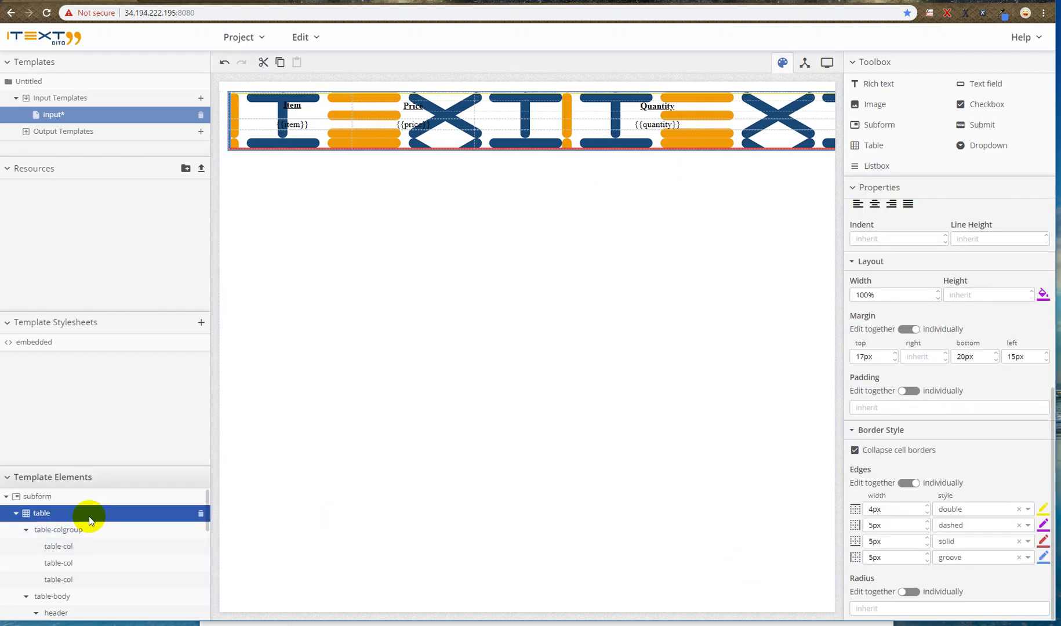
scroll(870, 441, up, 2)
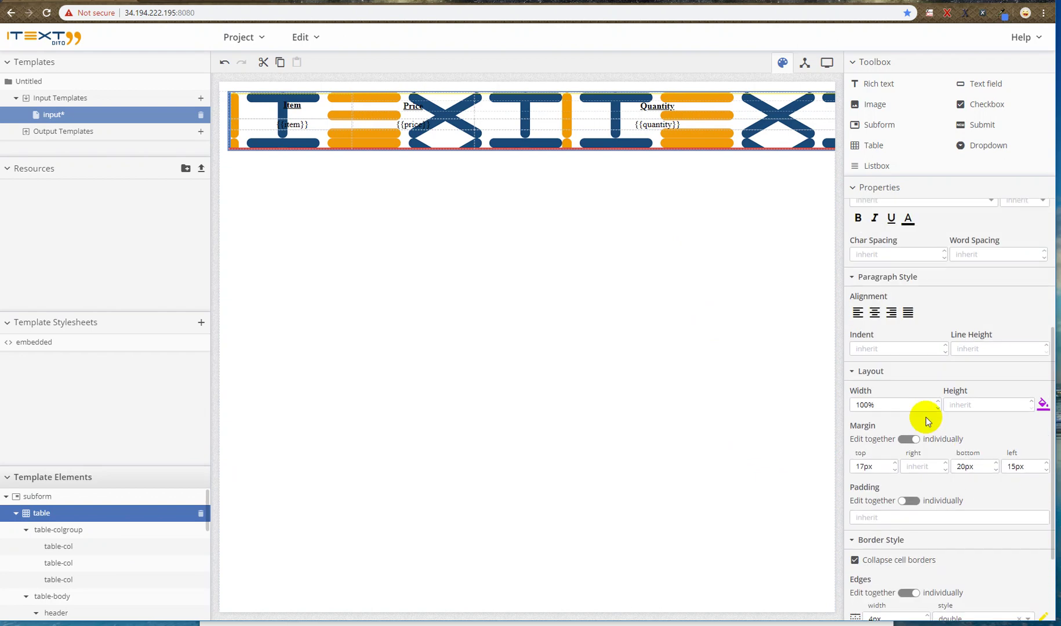
double_click(891, 409)
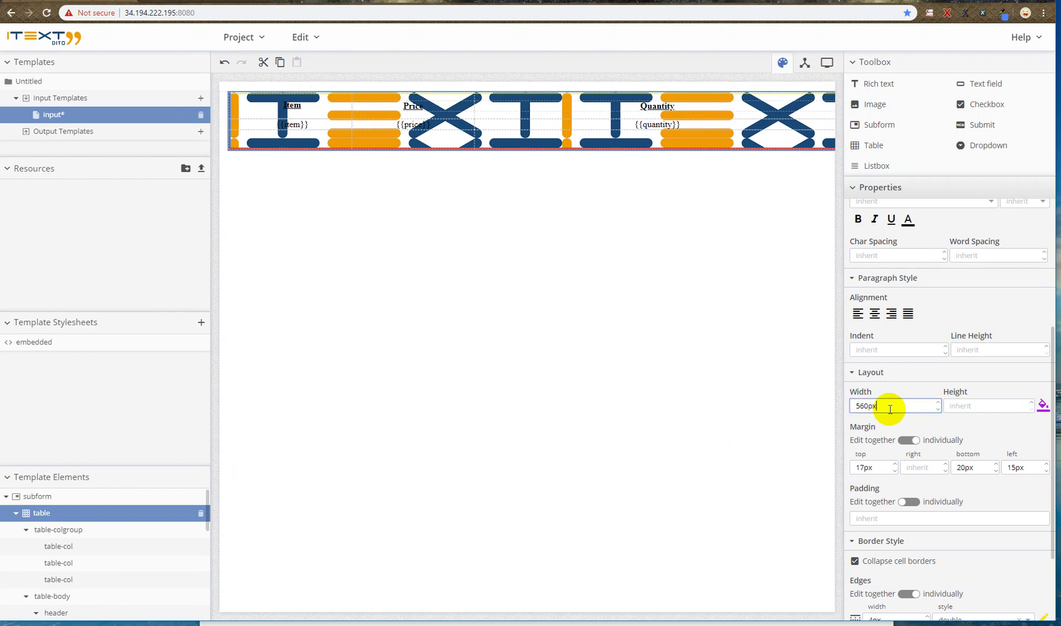
key(Return)
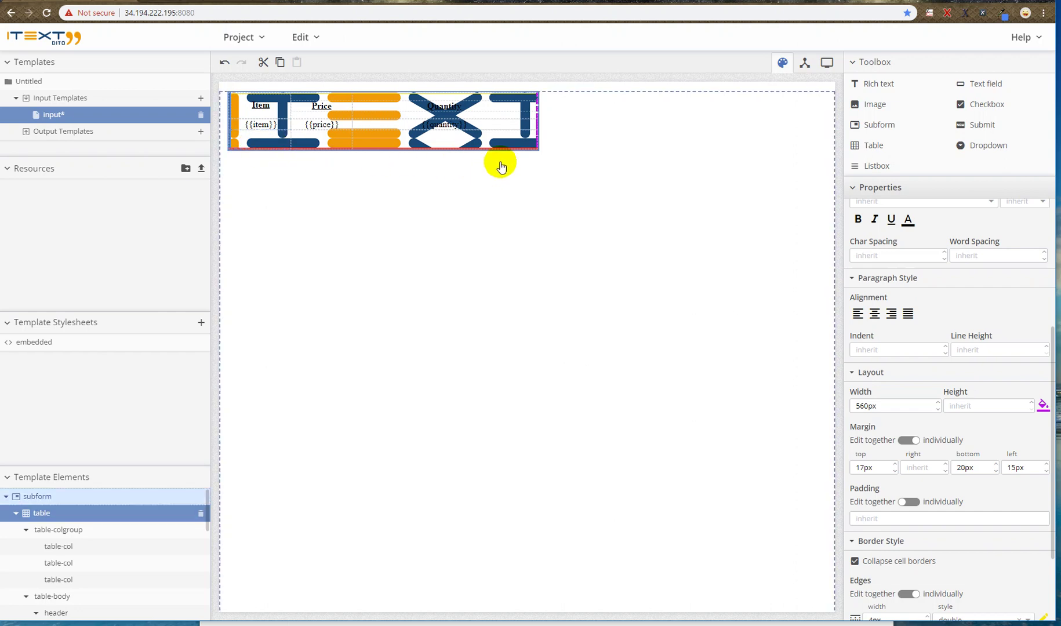
Save the template and generate a preview of the narrower table with its coloured borders
click(828, 63)
click(623, 337)
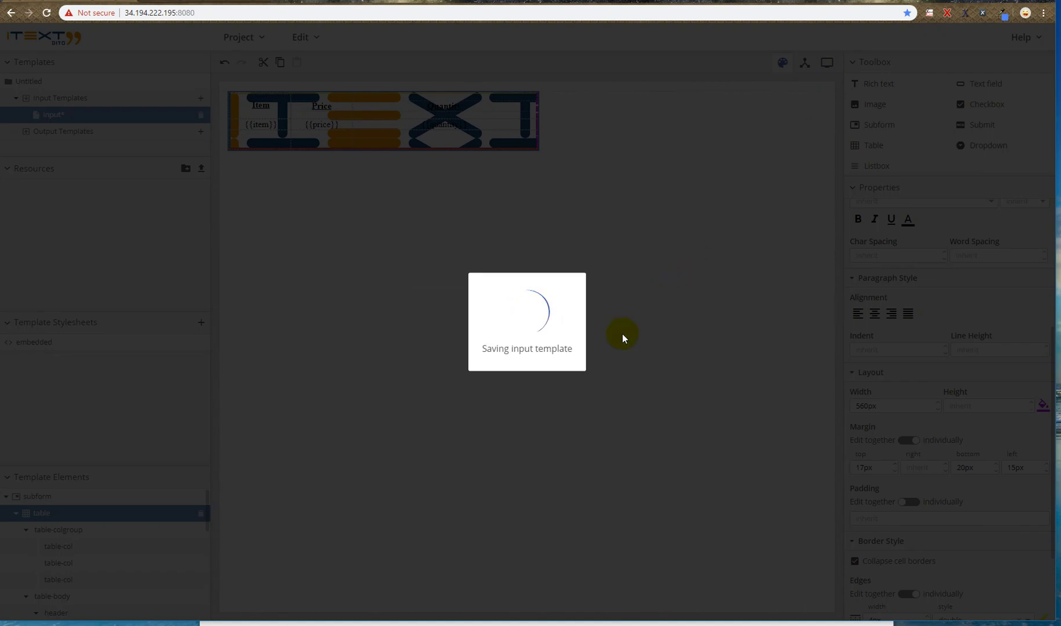
click(689, 471)
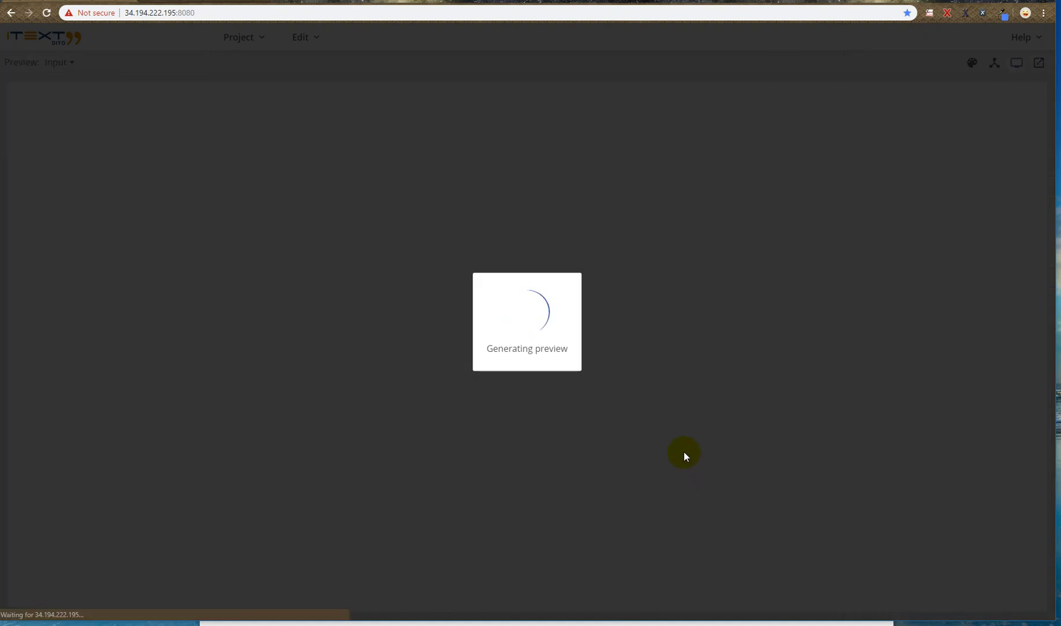